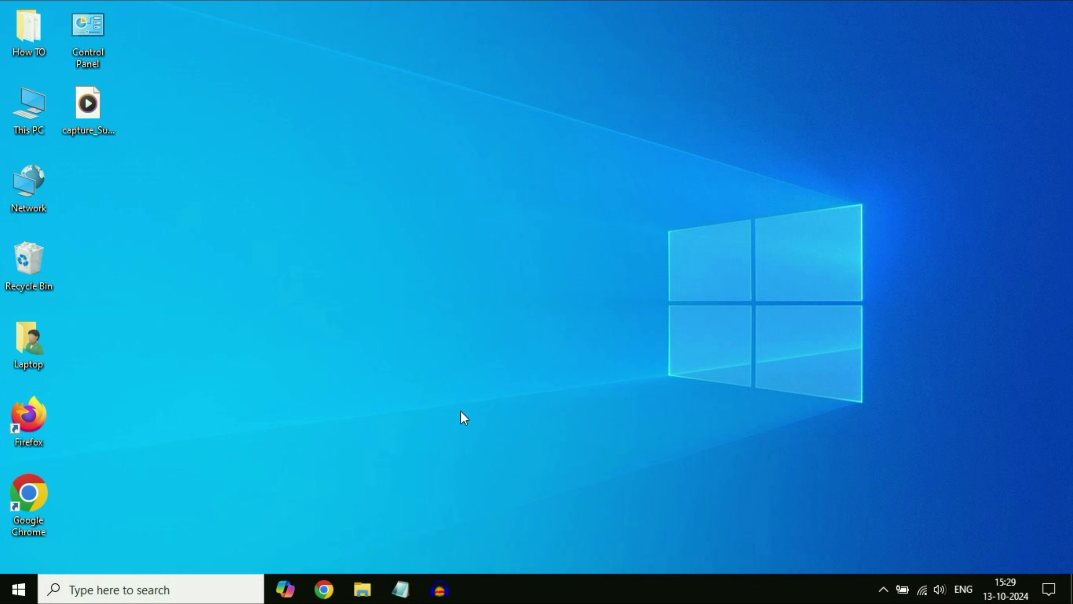
Step: Check the C: drive's free space in This PC, then close it
key(super+e)
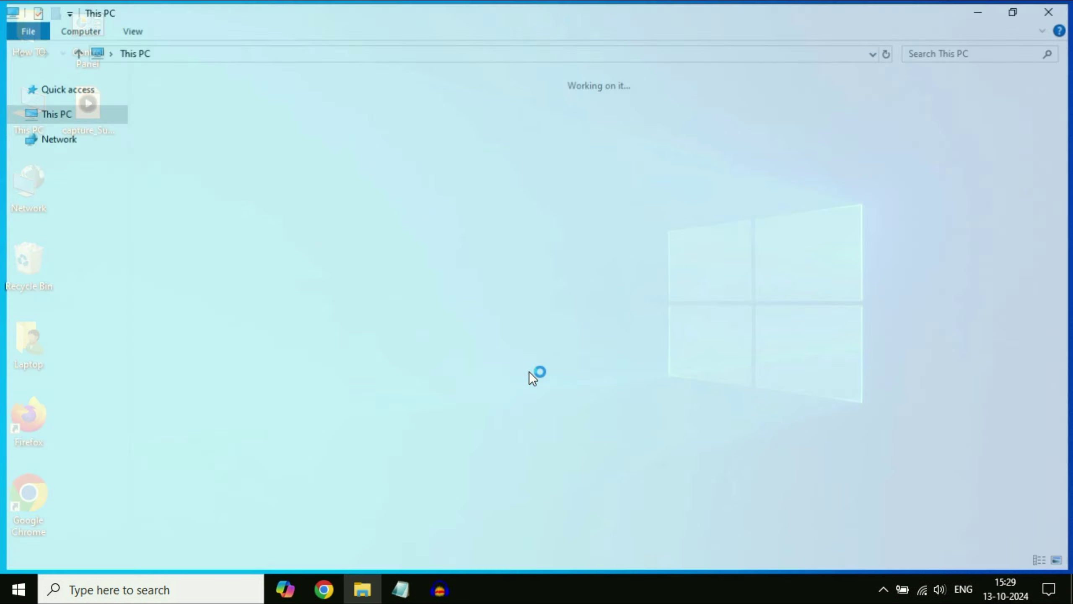
click(244, 210)
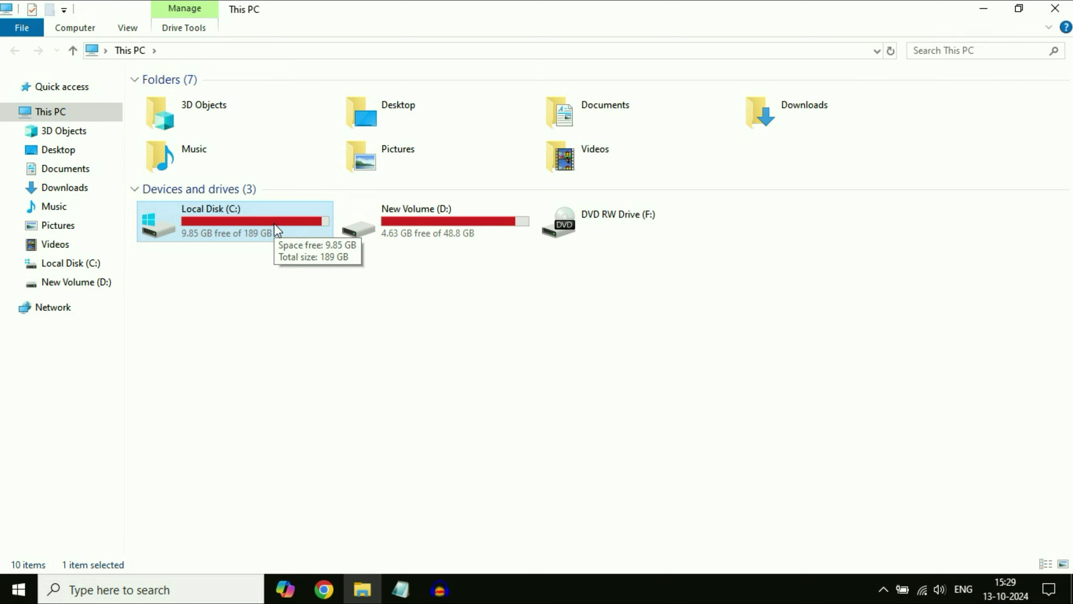
mouse_move(235, 229)
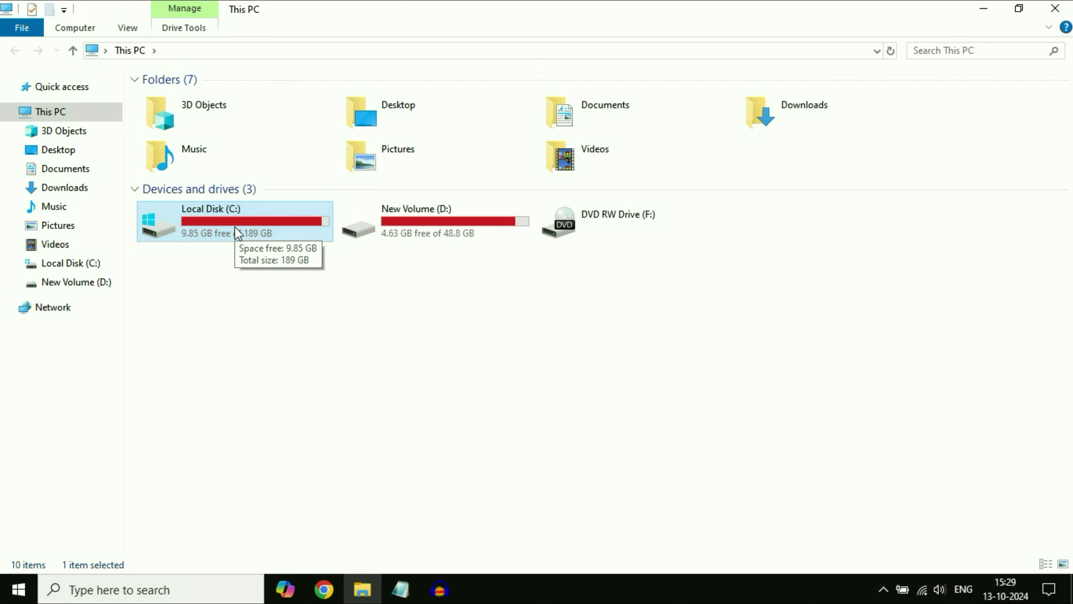
click(1055, 9)
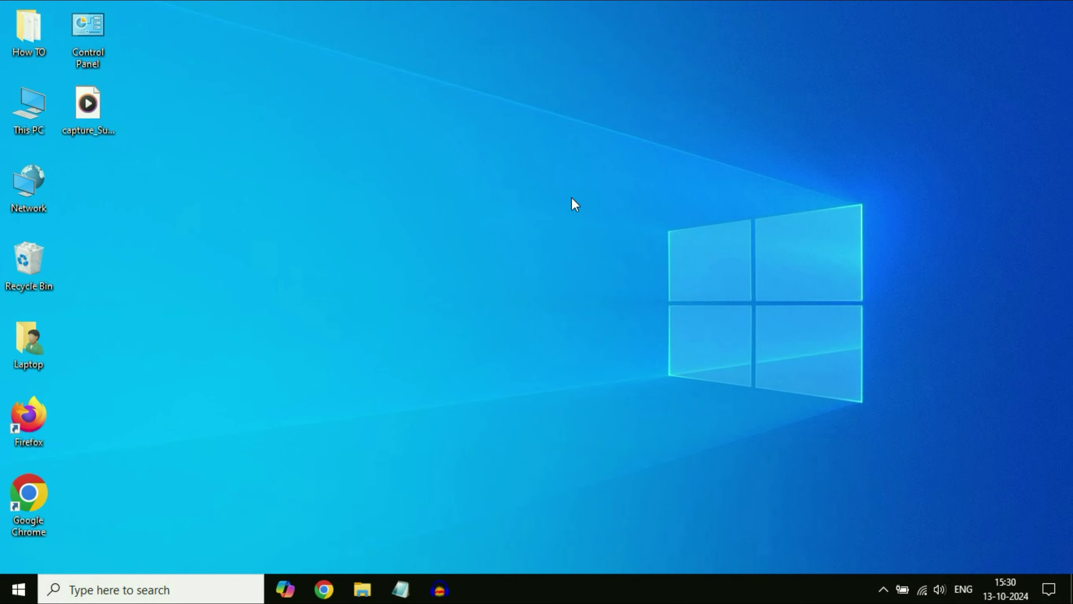
Step: Search for 'view advanced system settings' and bring up System Properties, centred on screen
click(130, 590)
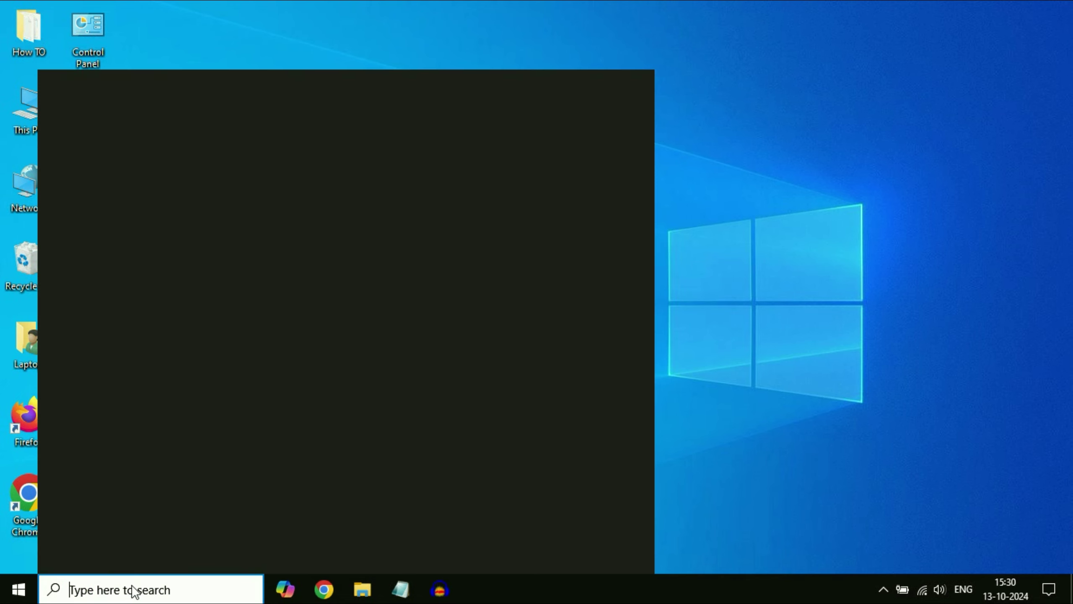
text(view)
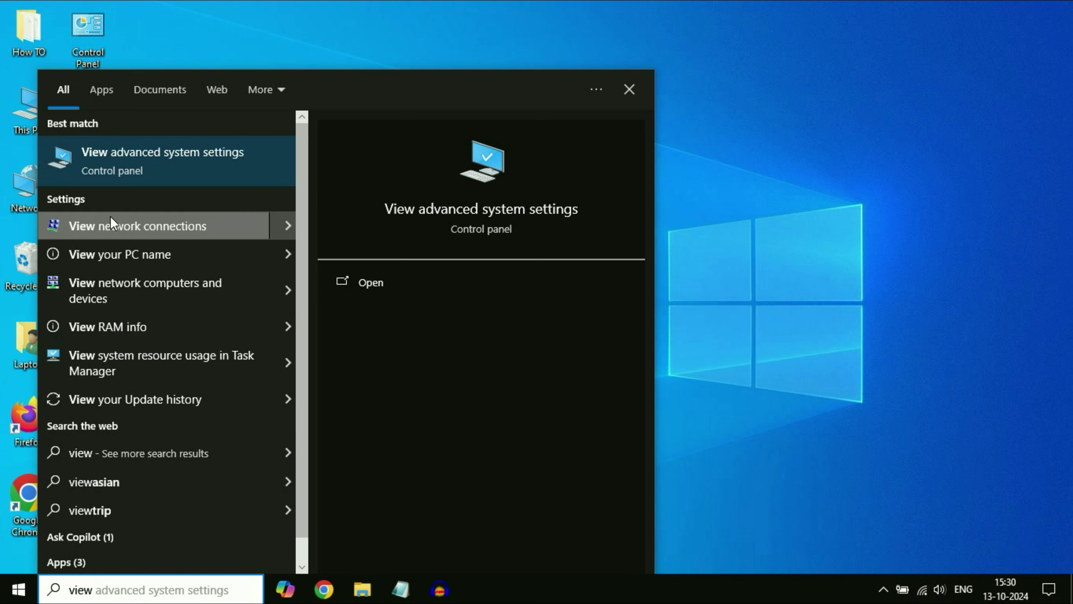
click(191, 156)
drag(235, 84, 436, 84)
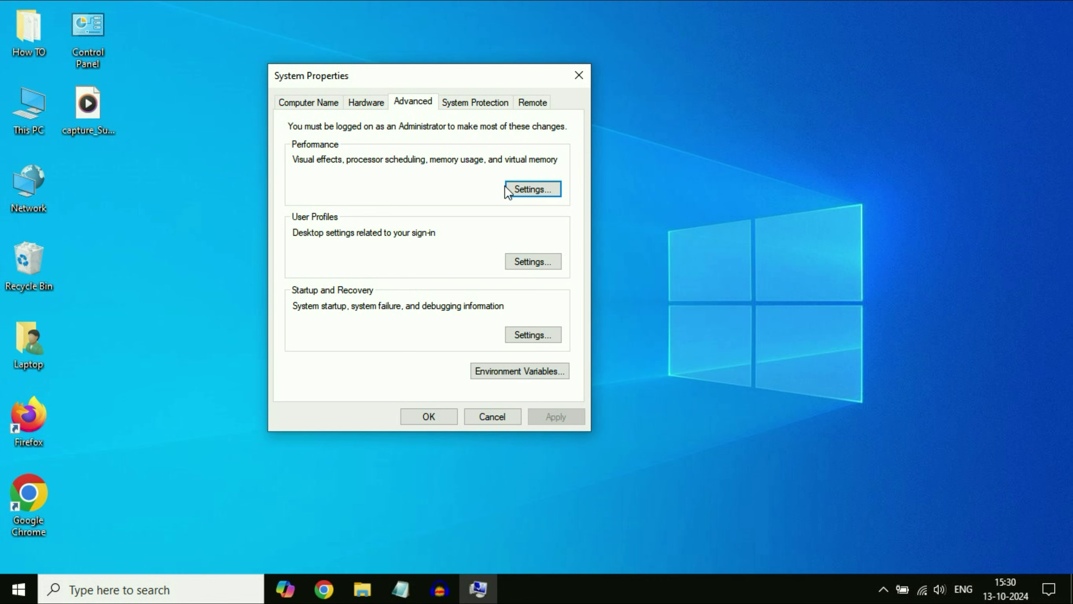
Step: Reach the Virtual Memory settings via Performance Settings' Advanced options
click(549, 192)
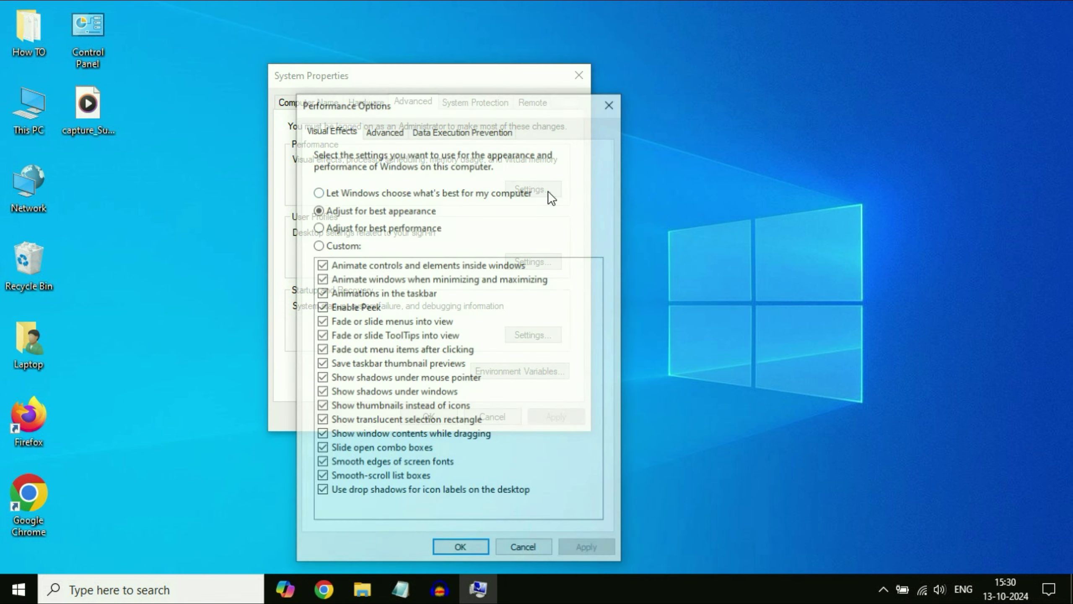
drag(456, 110, 469, 87)
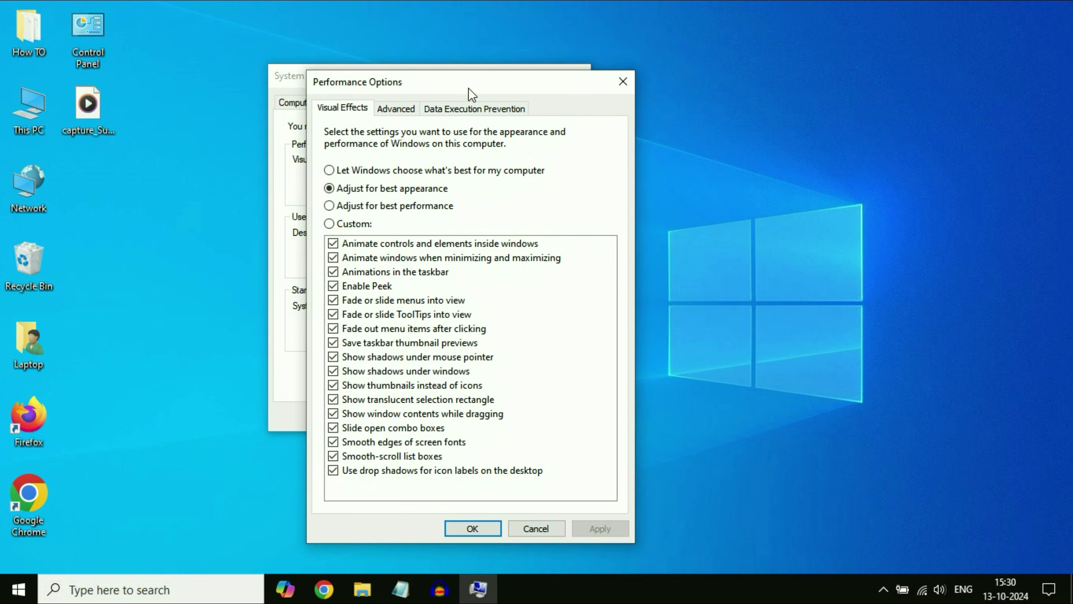
click(411, 108)
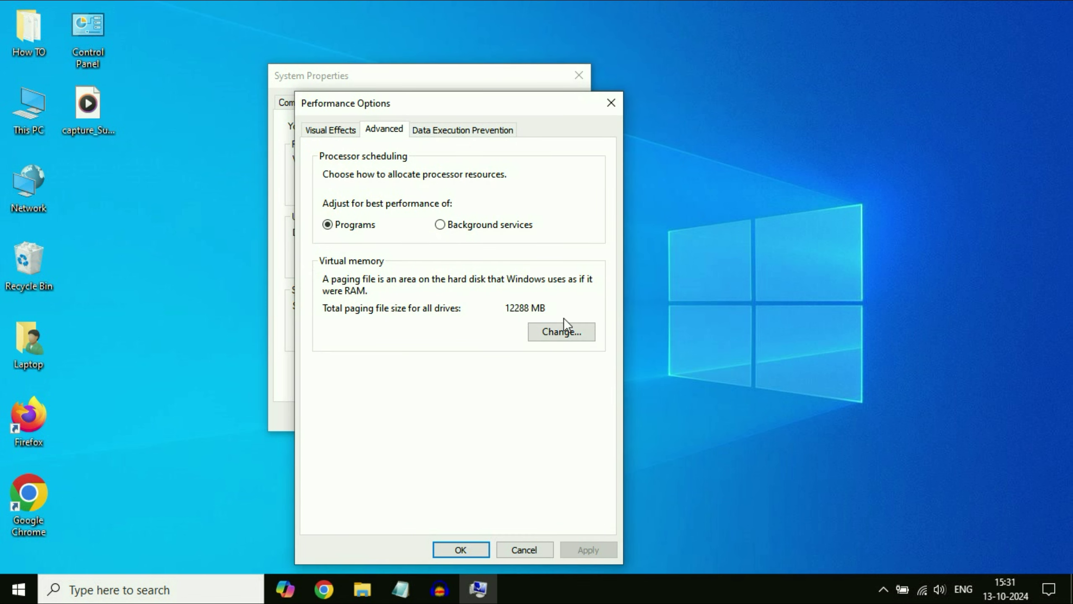
click(560, 331)
Step: Turn off automatic paging file management and choose Custom size for drive C:
drag(504, 146, 637, 103)
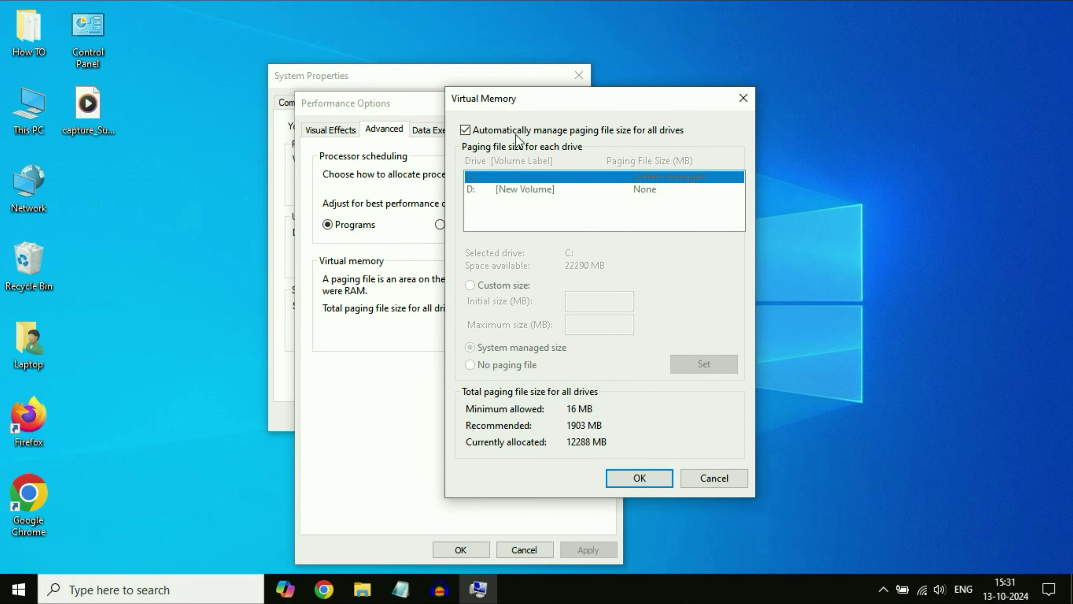
click(466, 131)
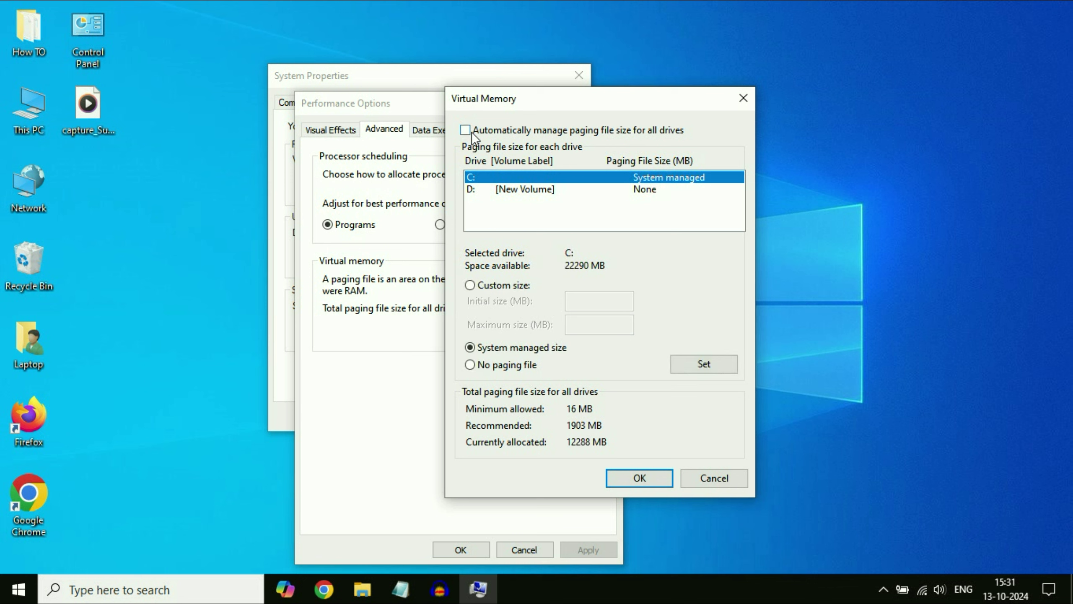
click(529, 188)
click(471, 285)
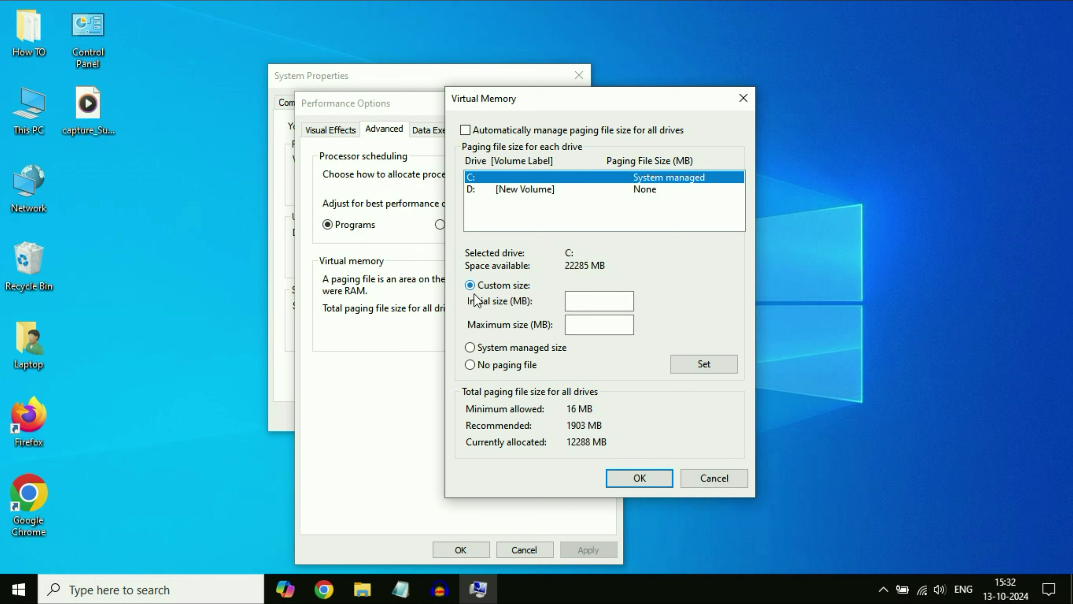
Step: Move between the empty Initial and Maximum size fields before filling them
click(620, 300)
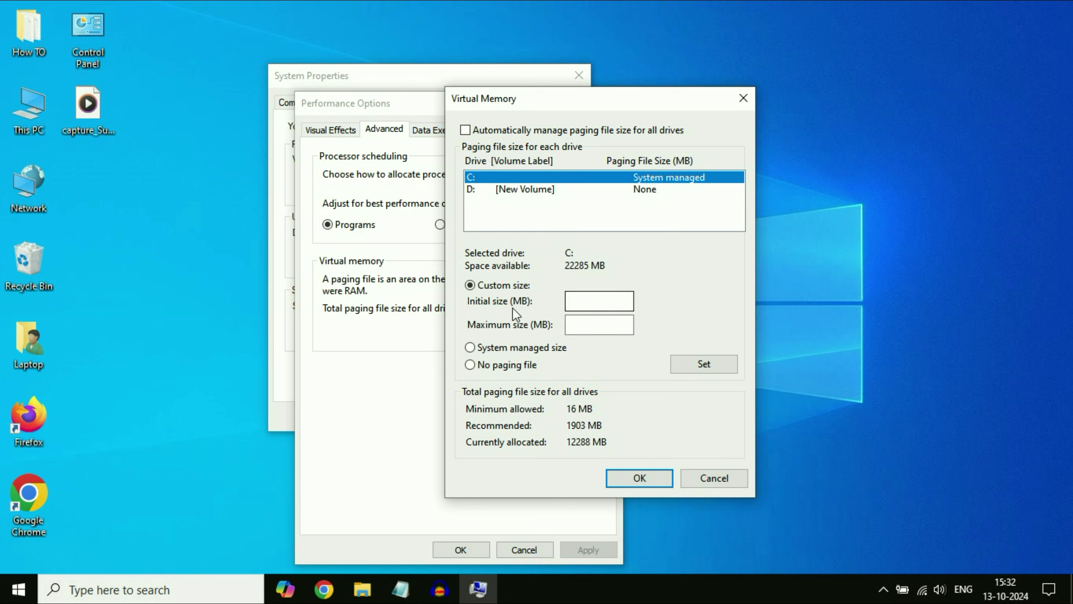
click(601, 302)
click(587, 325)
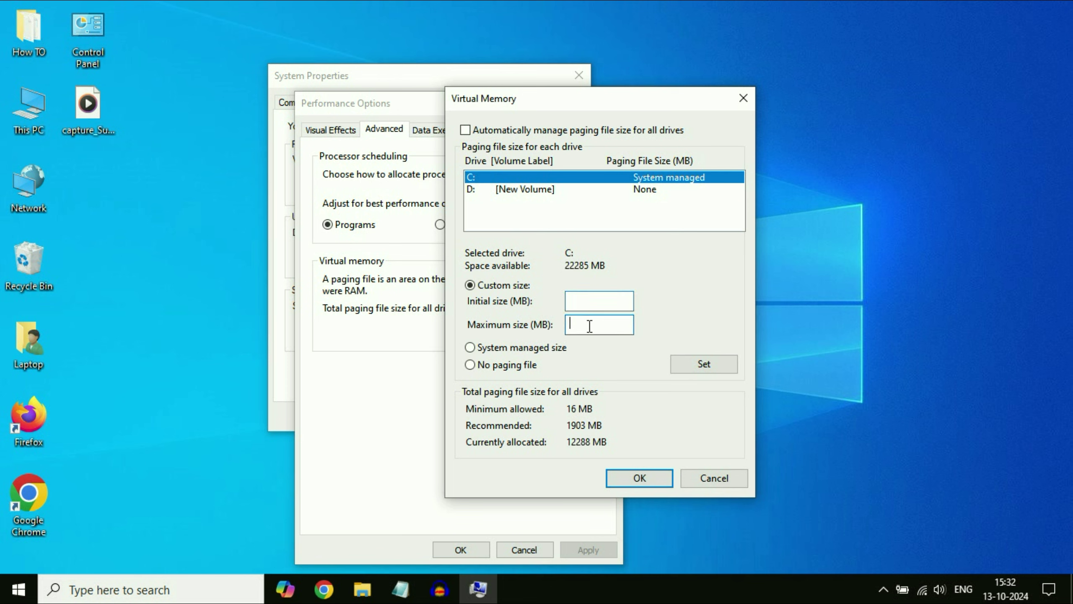
click(562, 306)
click(596, 328)
click(583, 301)
right_click(689, 584)
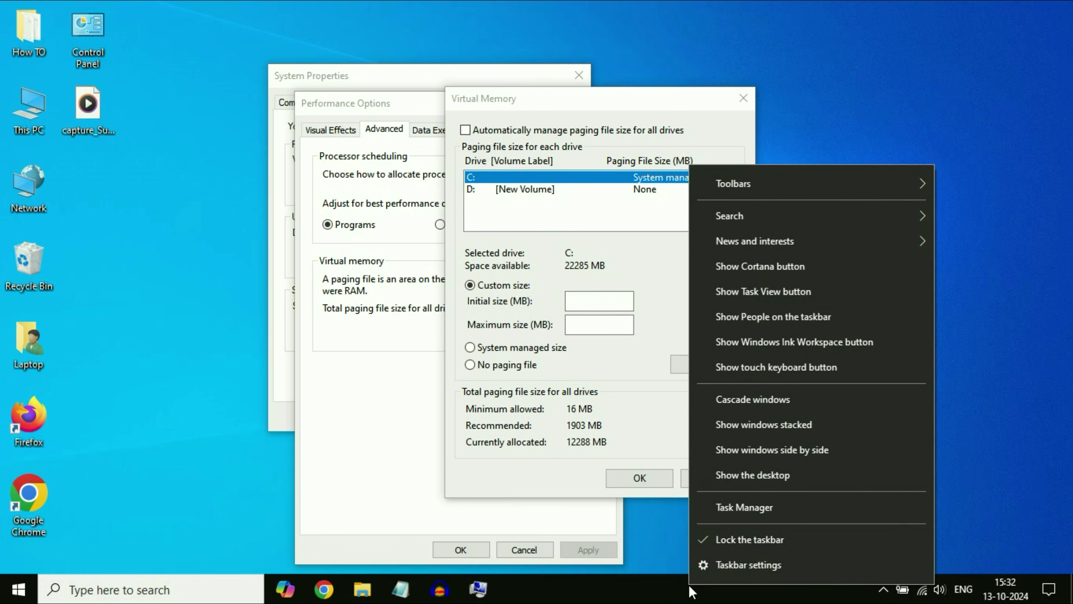
right_click(680, 587)
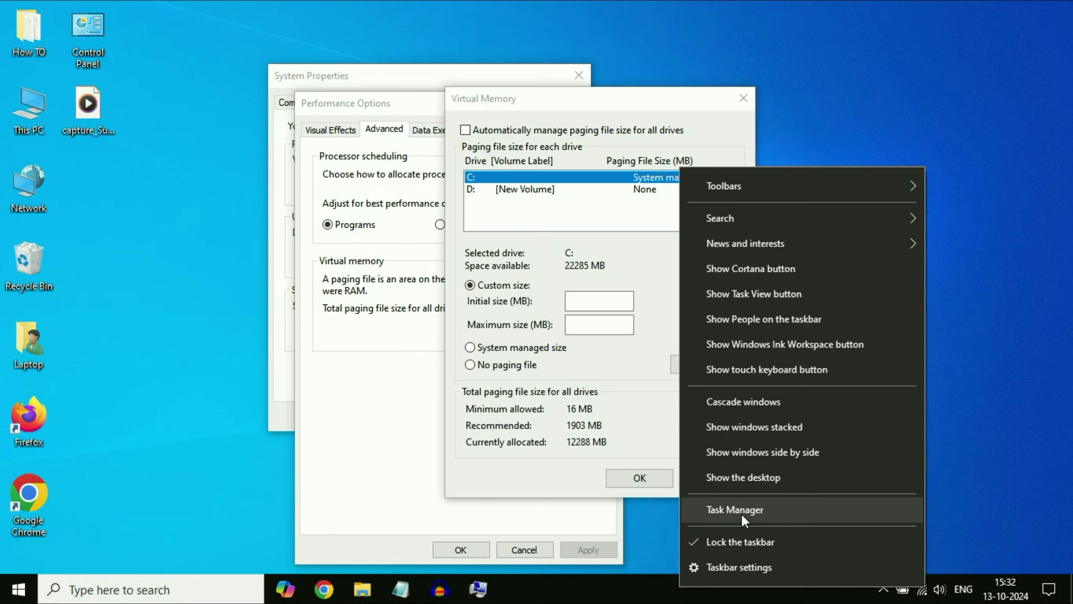
click(742, 514)
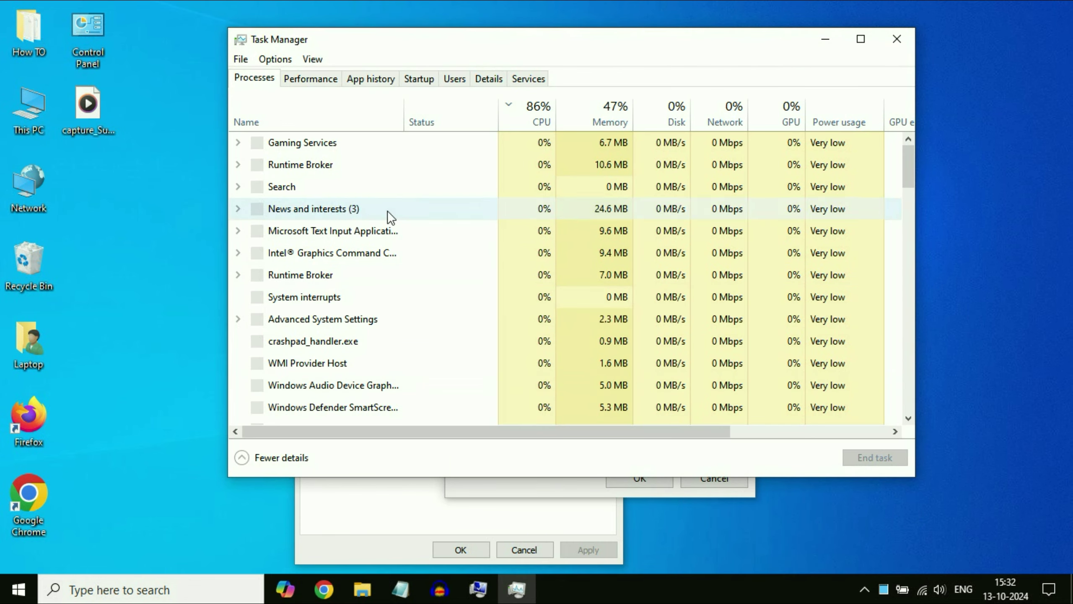
click(310, 80)
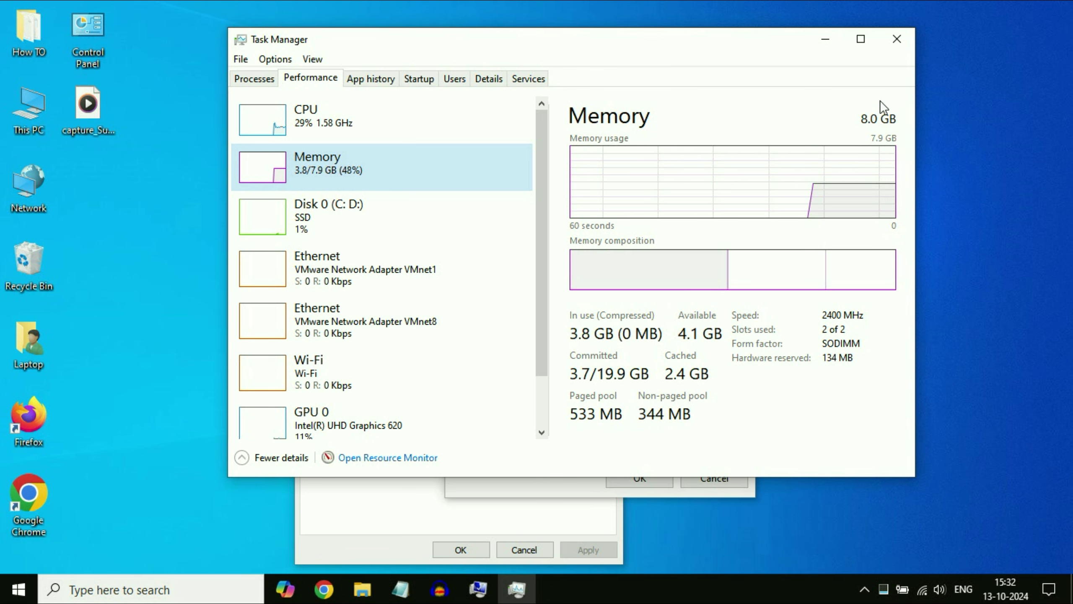
click(896, 40)
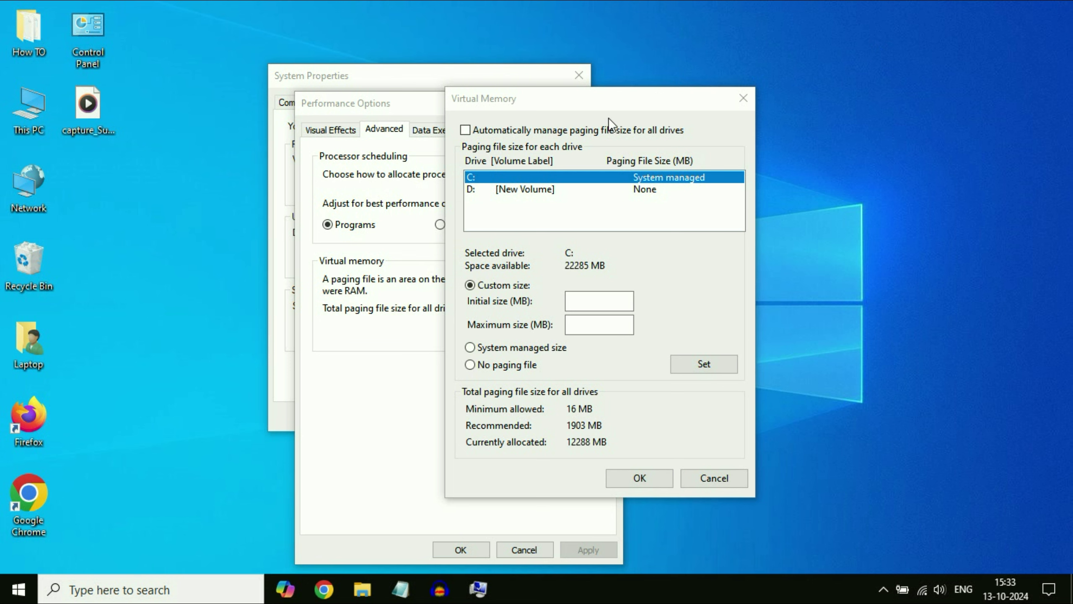
Step: Launch Calculator from search and place it beside the Virtual Memory window
click(119, 590)
text(cal)
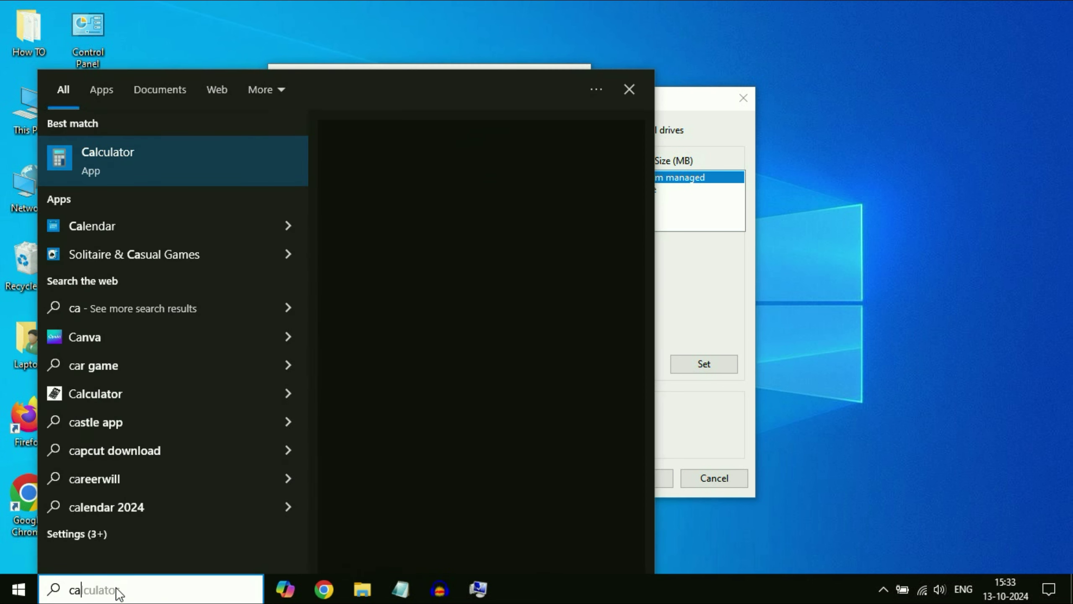
click(151, 160)
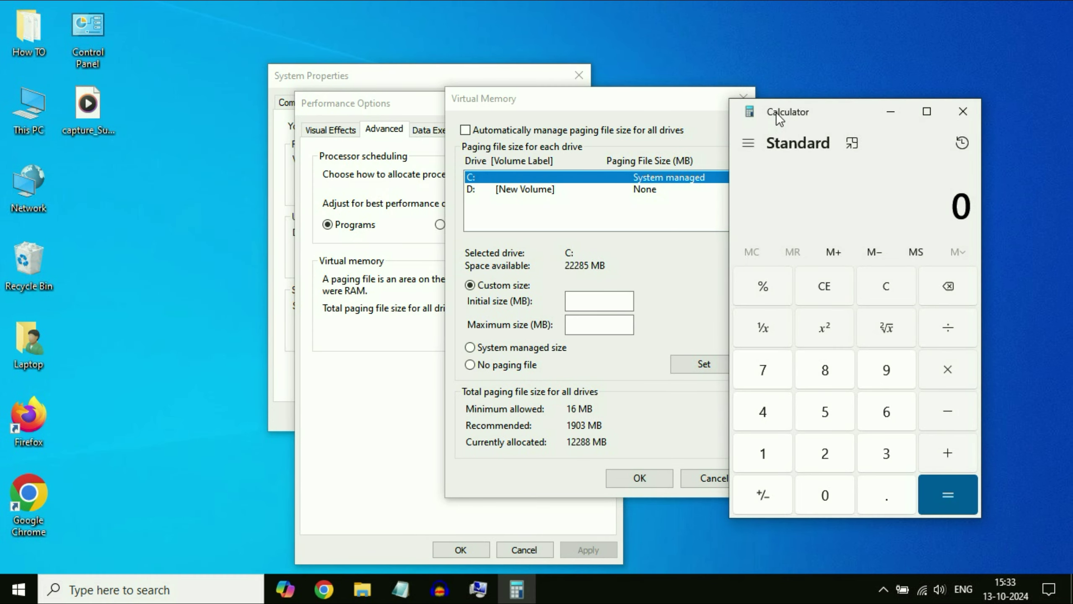
drag(776, 112, 815, 90)
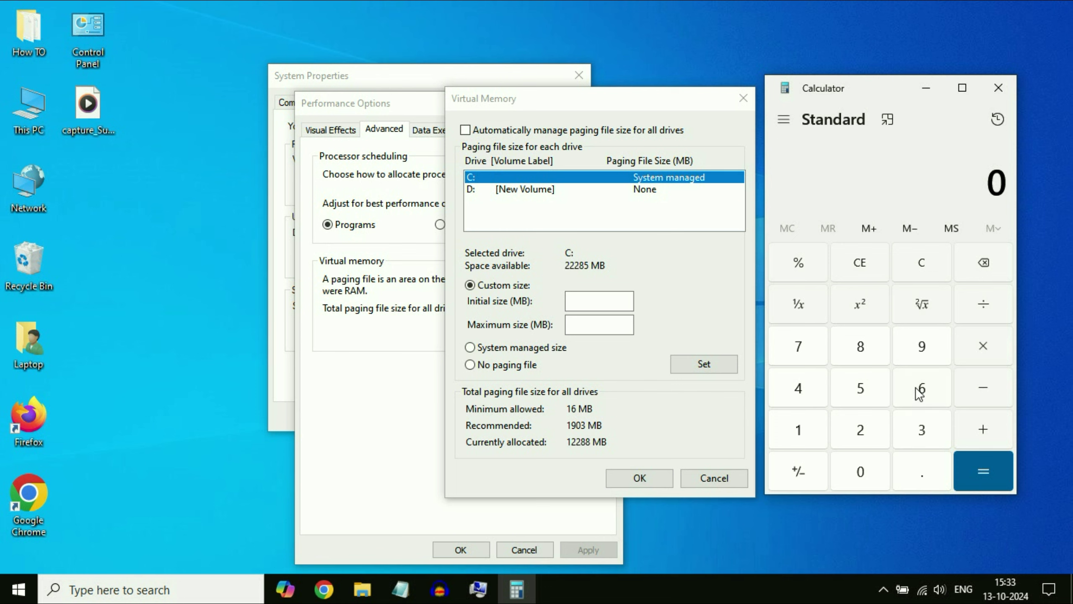
Step: Compute 1024 × 8 × 1.5 = 12,288 MB in Calculator
click(798, 430)
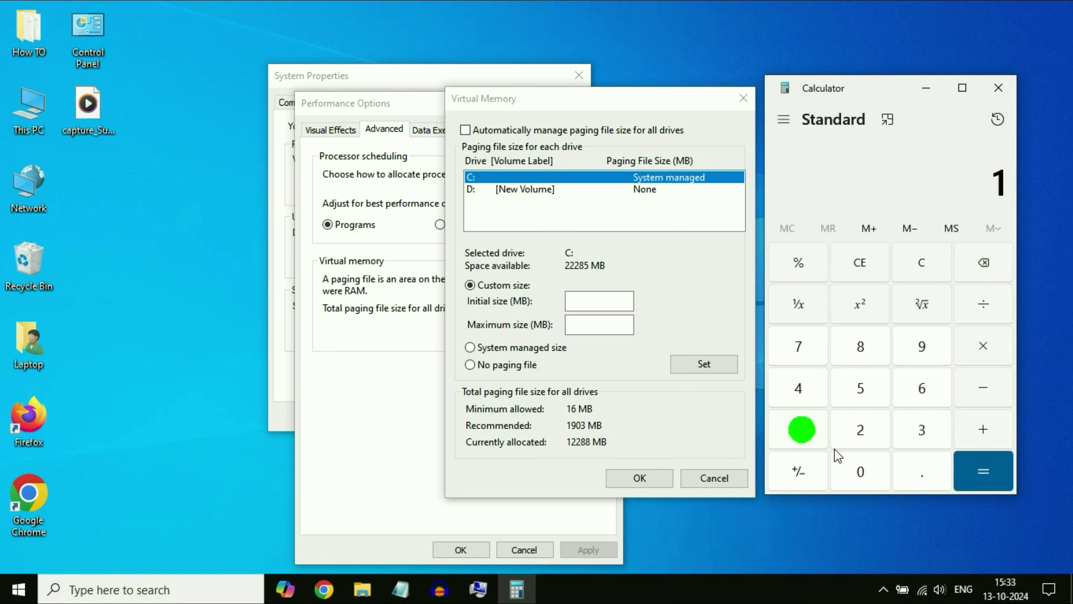
click(860, 471)
click(860, 429)
click(799, 388)
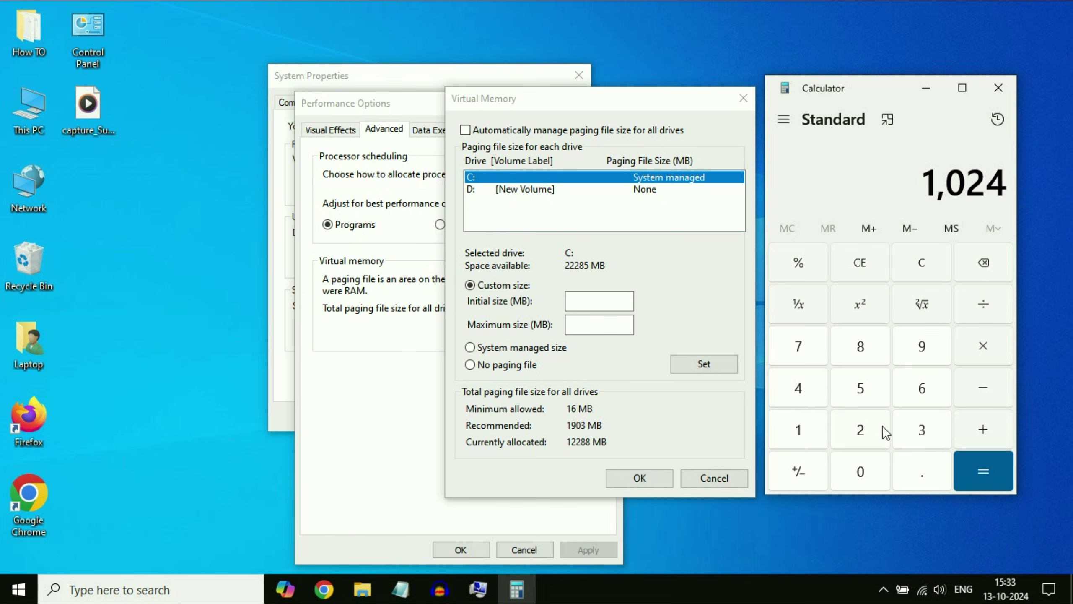
click(984, 347)
click(869, 349)
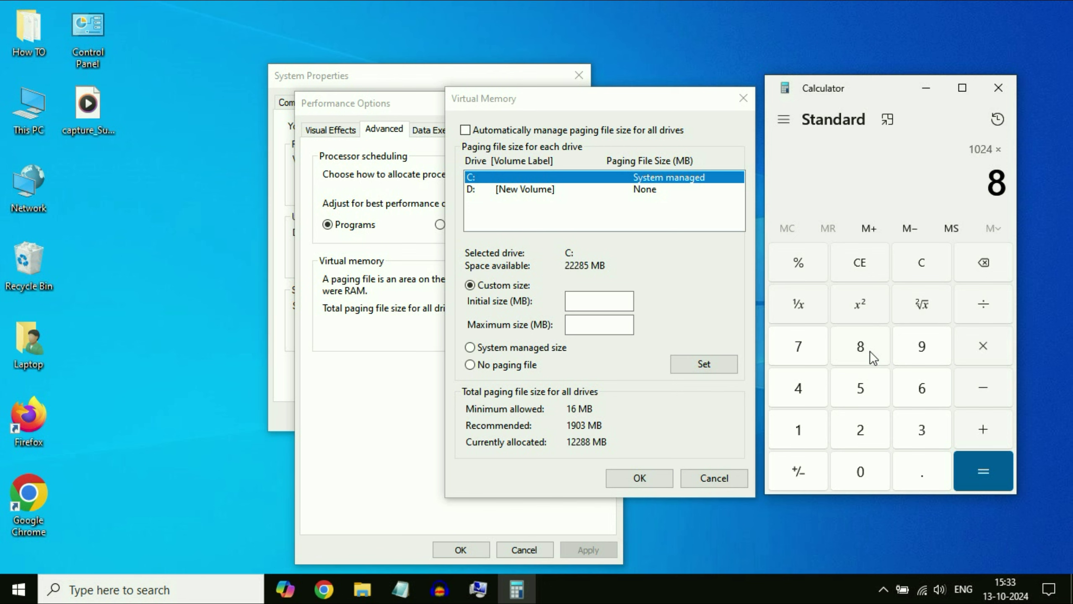
click(983, 470)
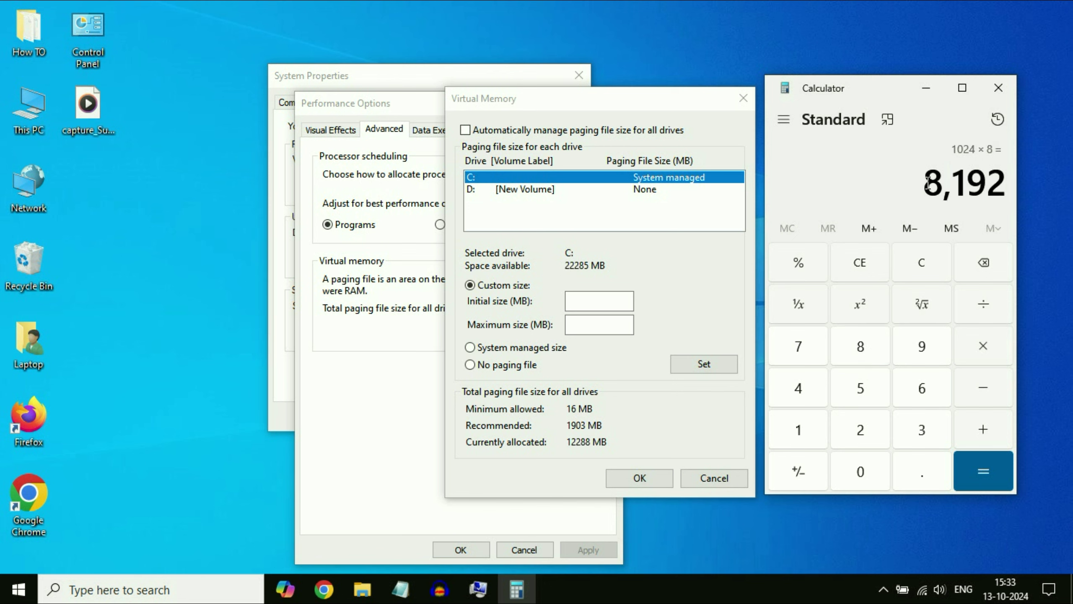
drag(921, 183, 1008, 185)
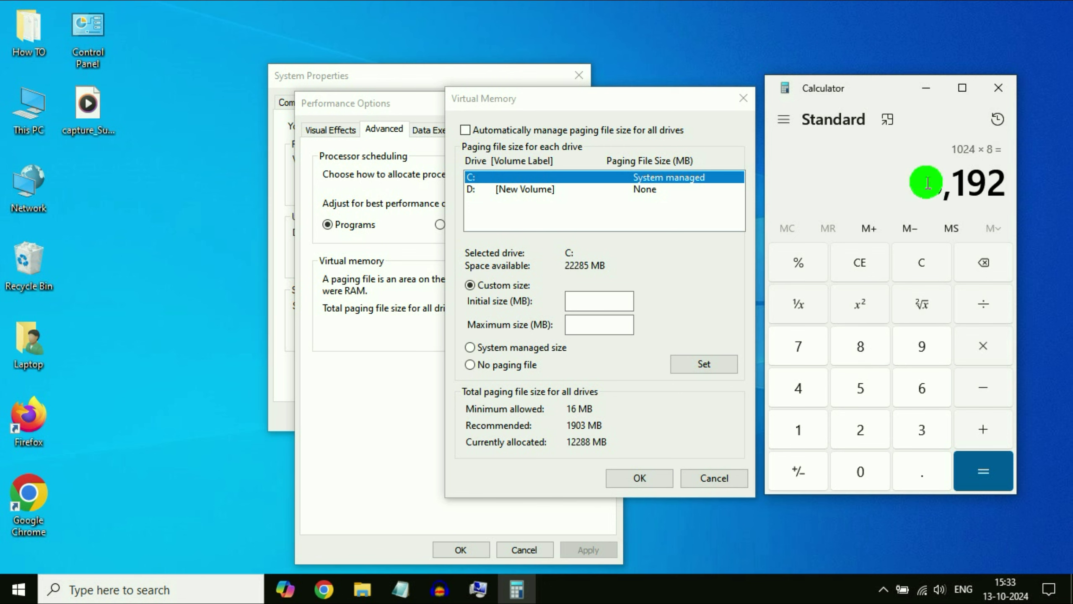
click(1006, 186)
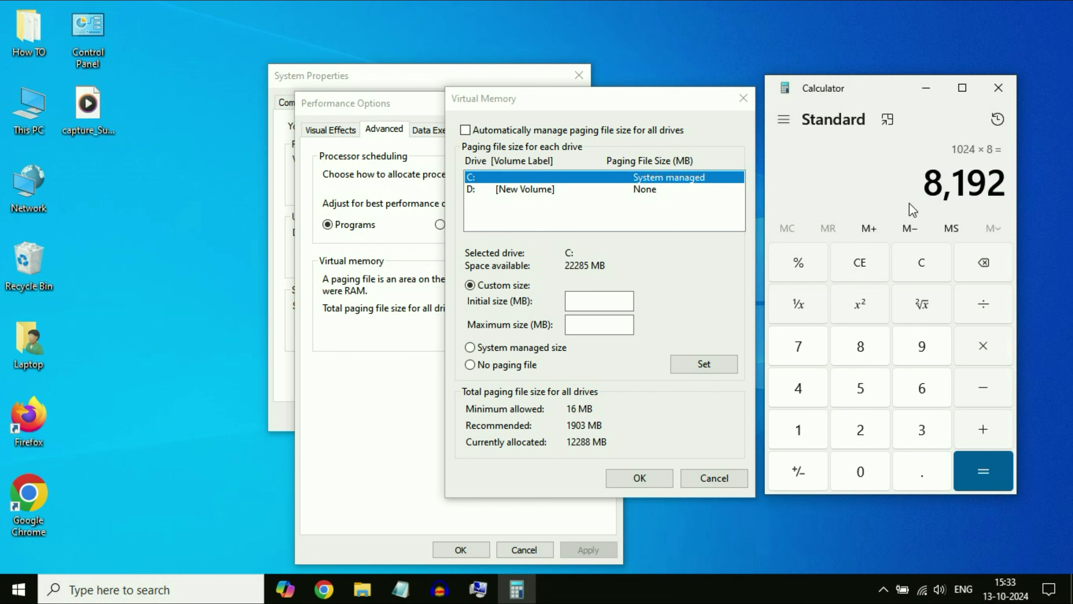
drag(933, 186, 1004, 182)
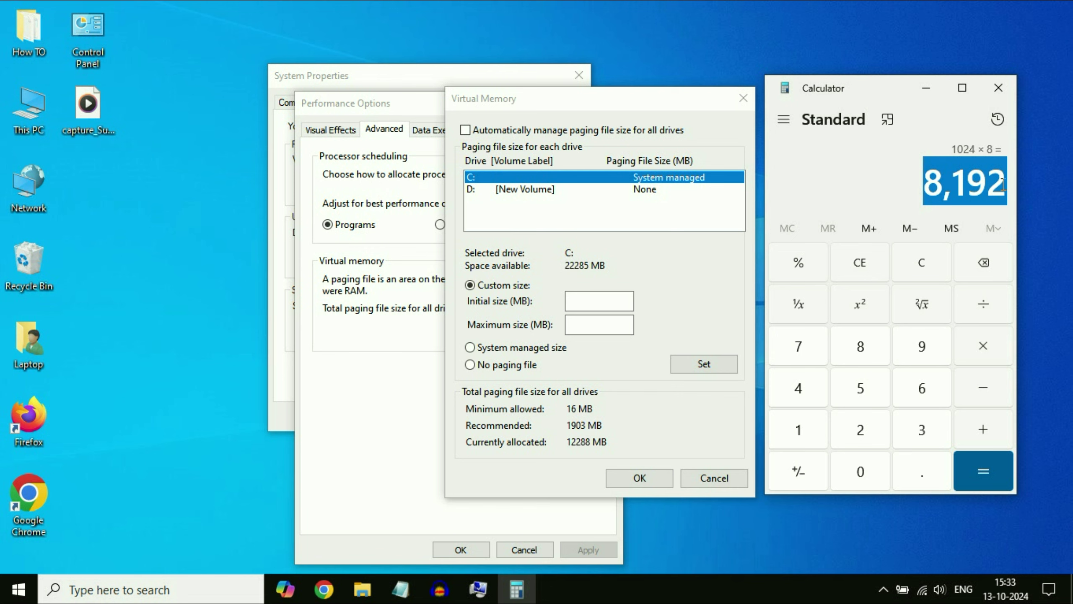
click(982, 346)
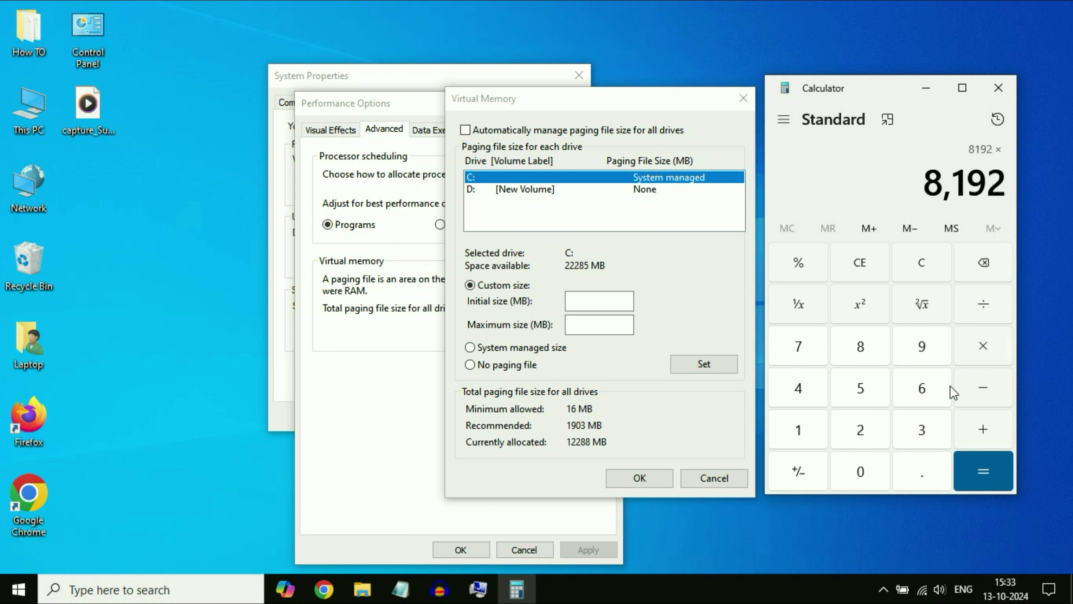
click(797, 429)
click(922, 471)
click(859, 388)
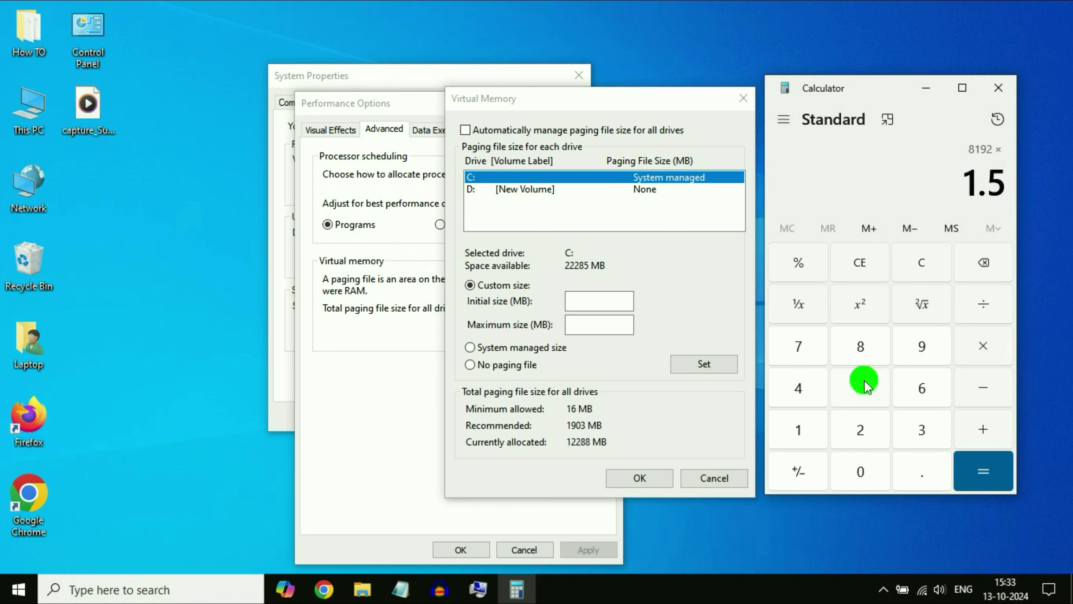
click(982, 472)
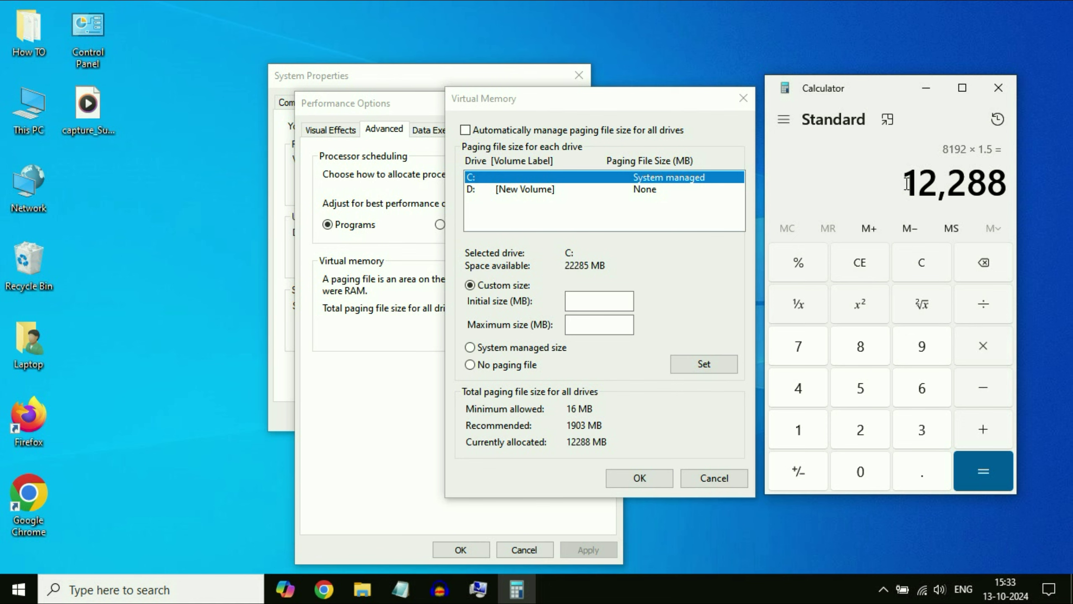
Step: Copy 12,288 into the Initial size field and remove the comma to get 12288
drag(906, 183, 1006, 183)
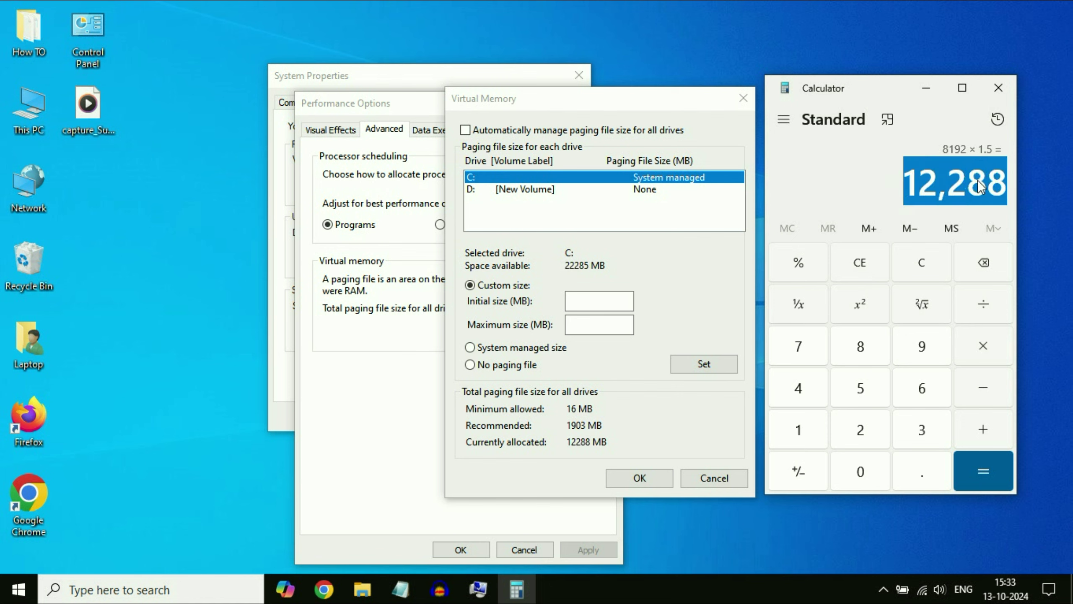
right_click(981, 185)
click(910, 191)
click(583, 304)
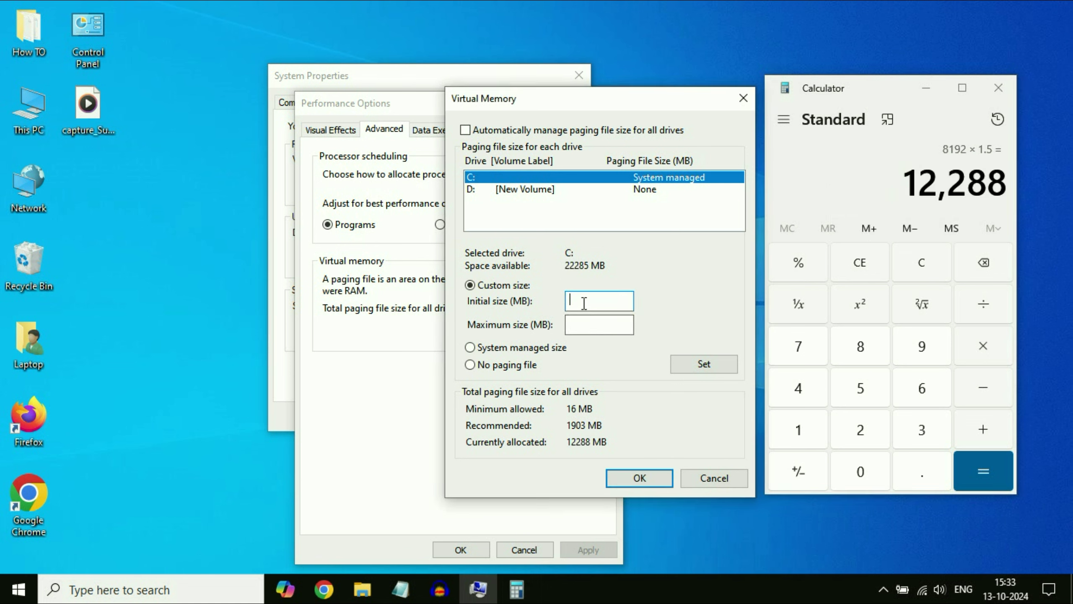
right_click(583, 304)
click(624, 364)
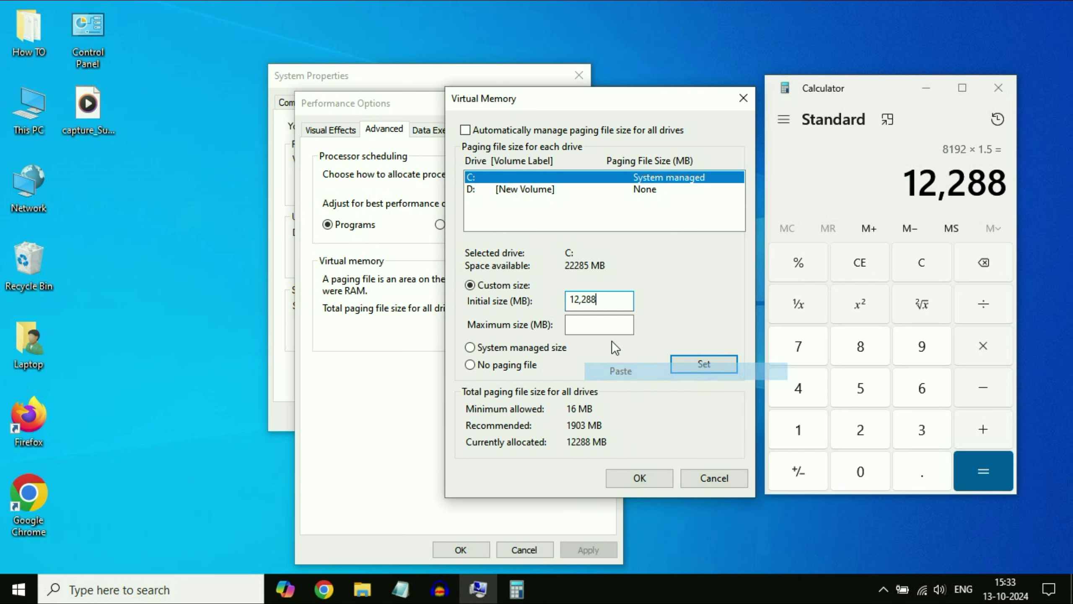
click(584, 300)
key(BackSpace)
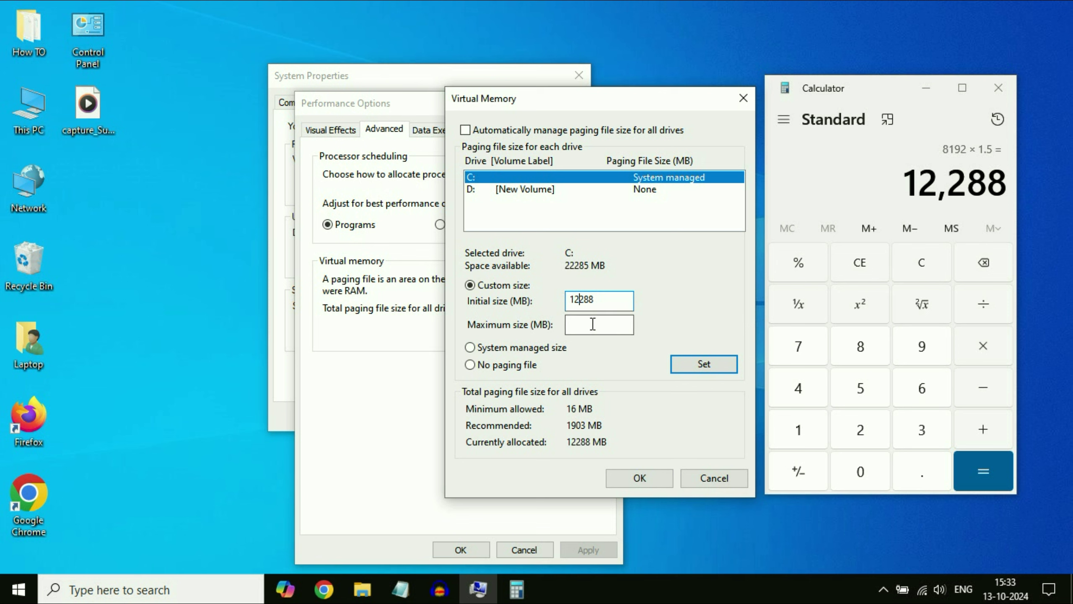
click(593, 325)
Step: Compute 1024 × 8 × 3 = 24,576 MB in Calculator
click(921, 263)
click(798, 429)
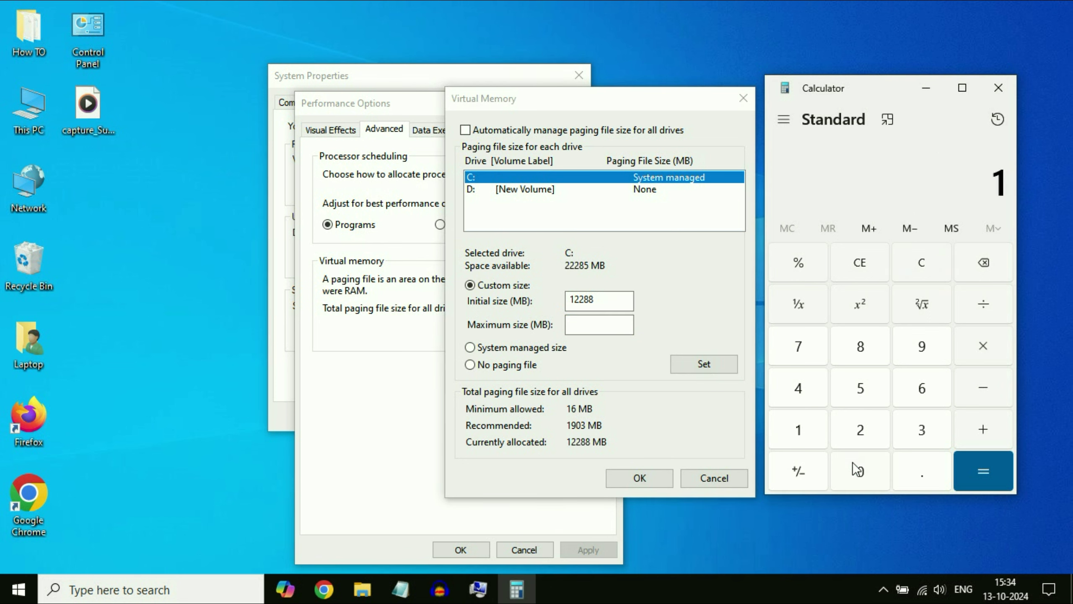
click(861, 471)
click(860, 430)
click(797, 388)
click(982, 345)
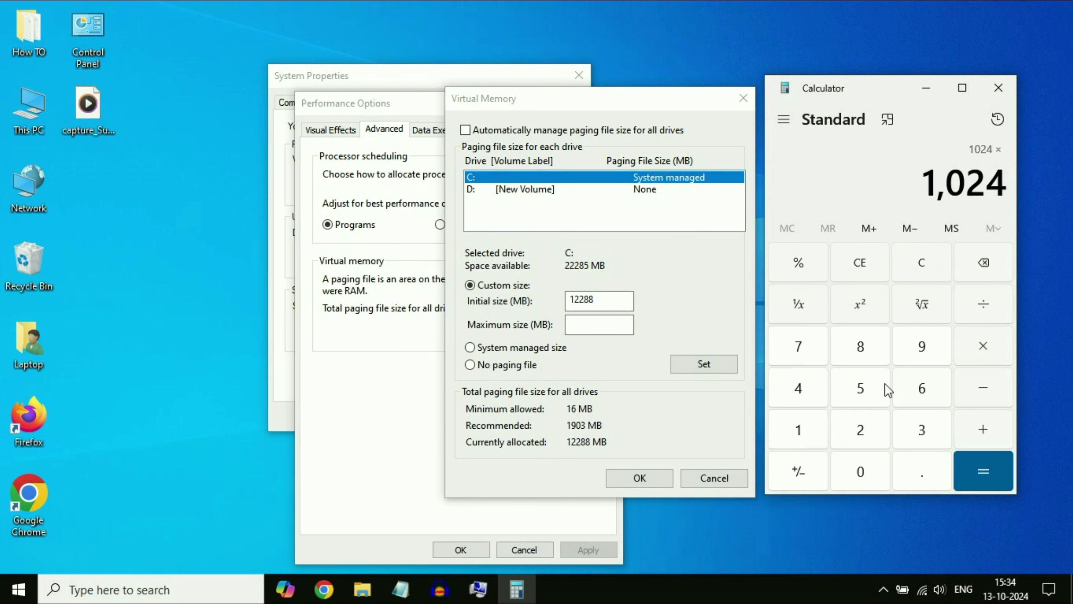
click(860, 347)
click(983, 471)
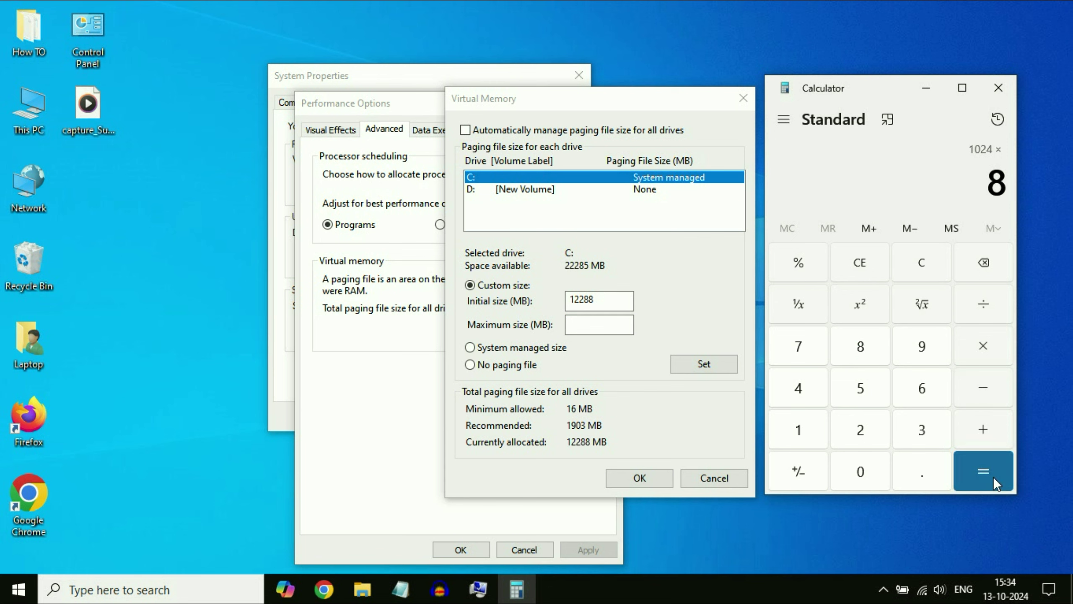
click(983, 346)
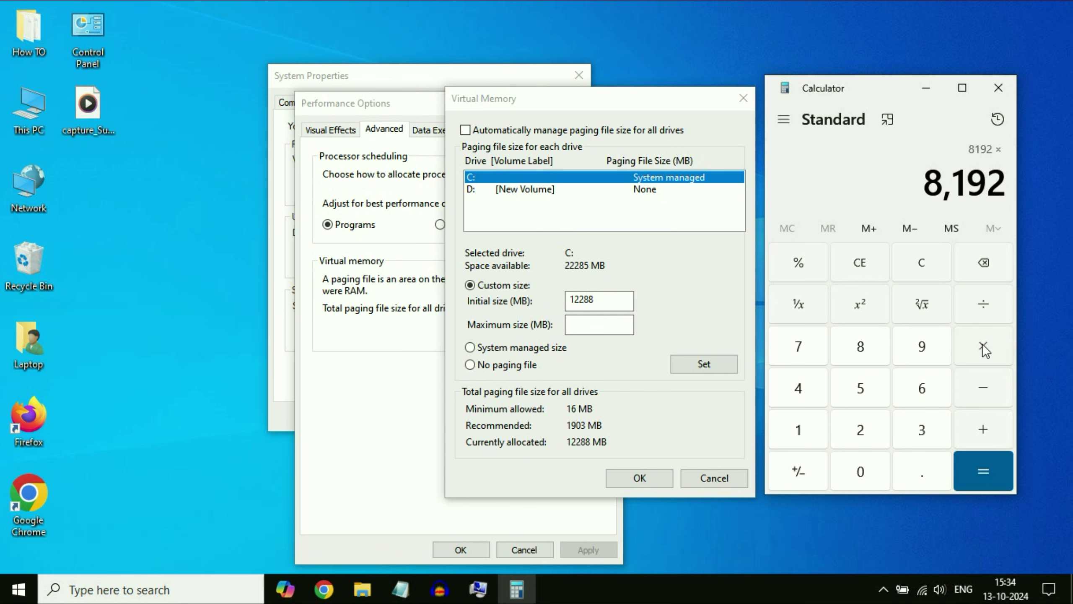
click(924, 430)
click(983, 471)
Step: Copy 24,576 into the Maximum size field
drag(899, 183, 1006, 186)
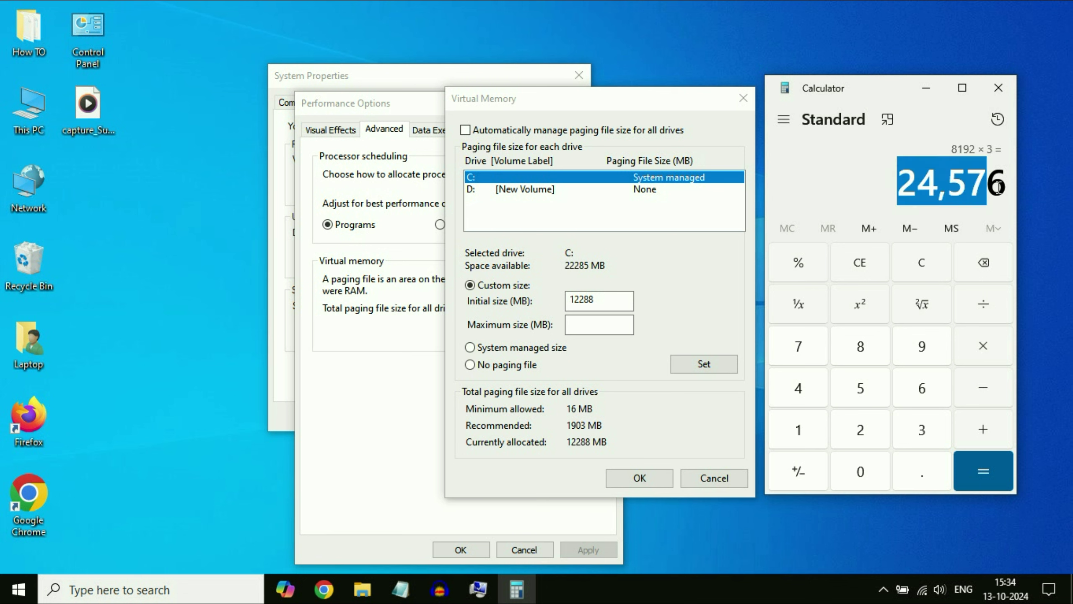
right_click(952, 189)
click(858, 196)
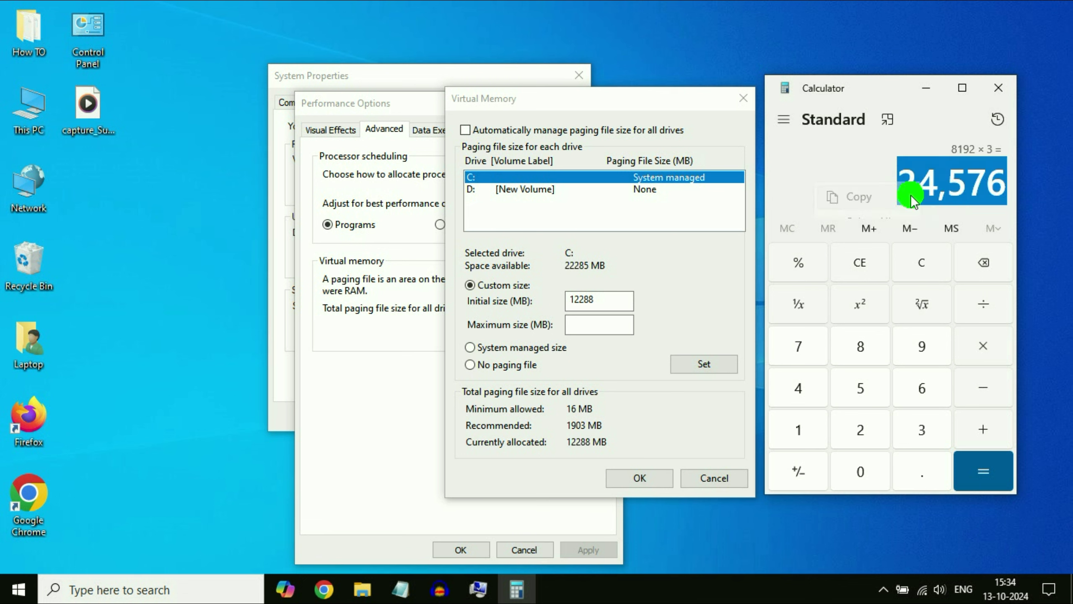
right_click(599, 325)
click(644, 392)
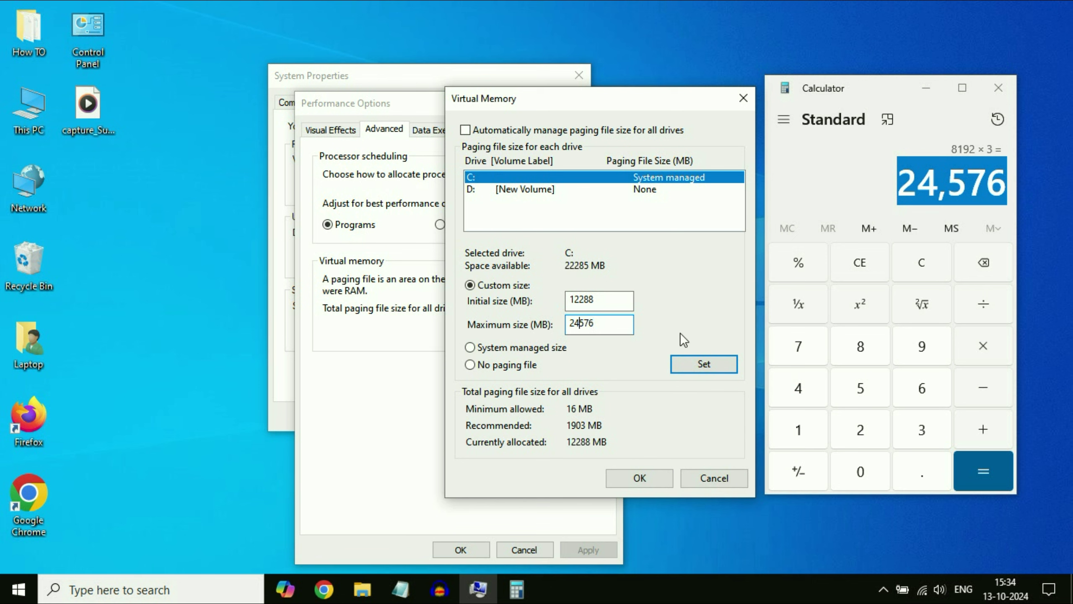
Step: Set the 12288–24576 MB paging file for C:, accepting the free-space warning, and confirm
click(716, 363)
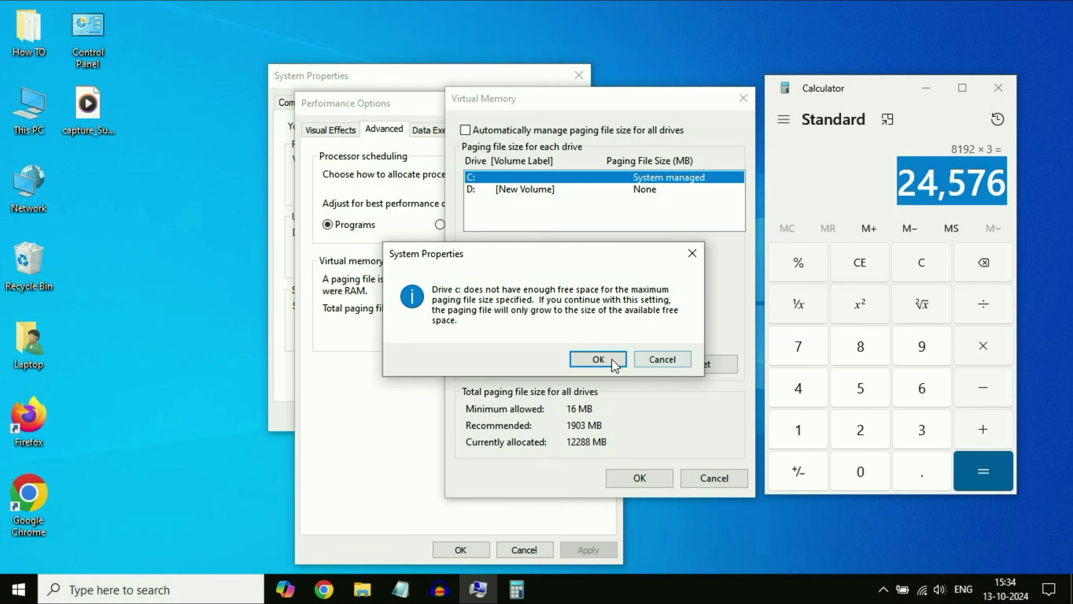
click(609, 356)
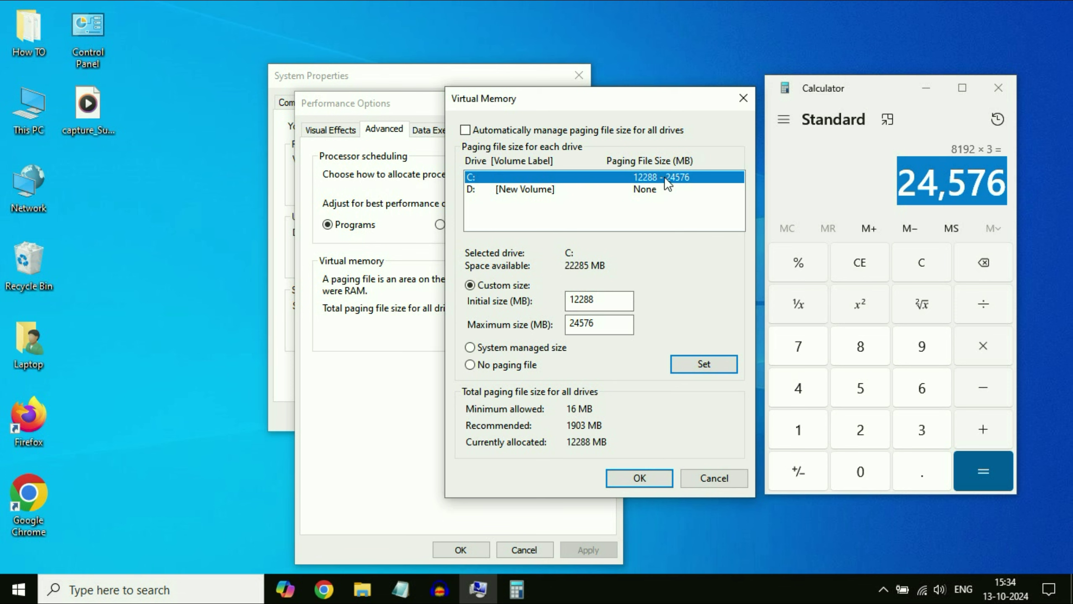
click(639, 478)
Step: Close Performance Options, System Properties and Calculator, leaving the bare desktop
click(460, 549)
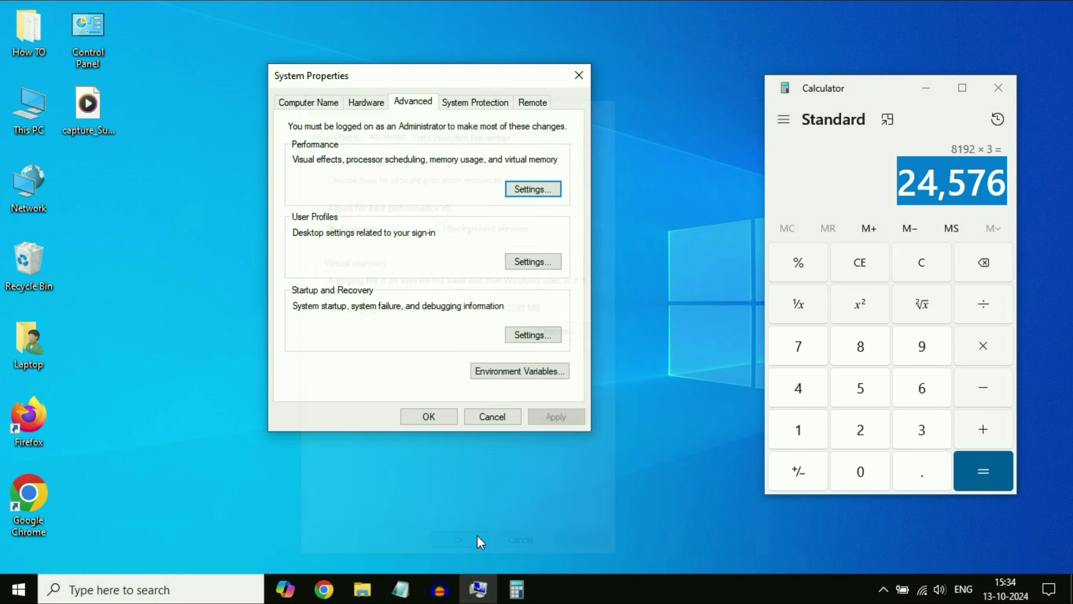
click(438, 416)
click(998, 87)
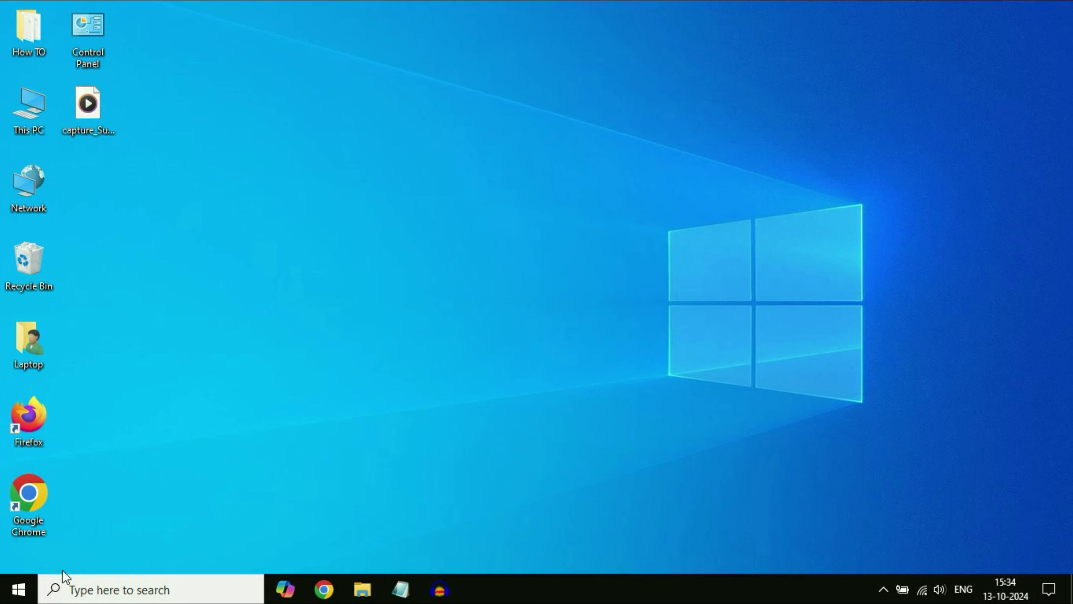
Step: Start Command Prompt as administrator from search and move it up and right
click(90, 590)
text(c)
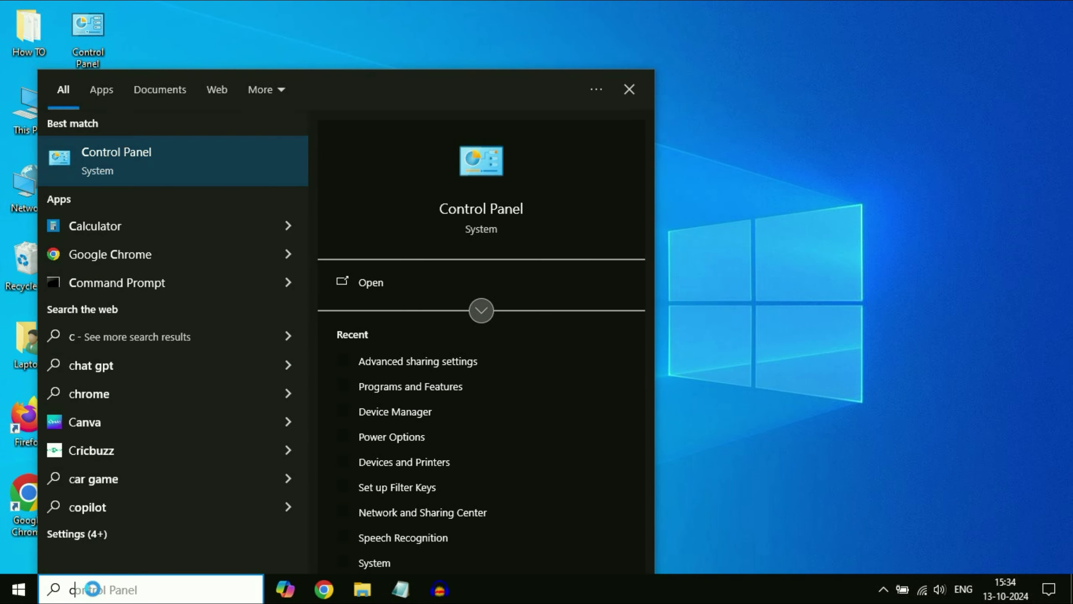
text(md)
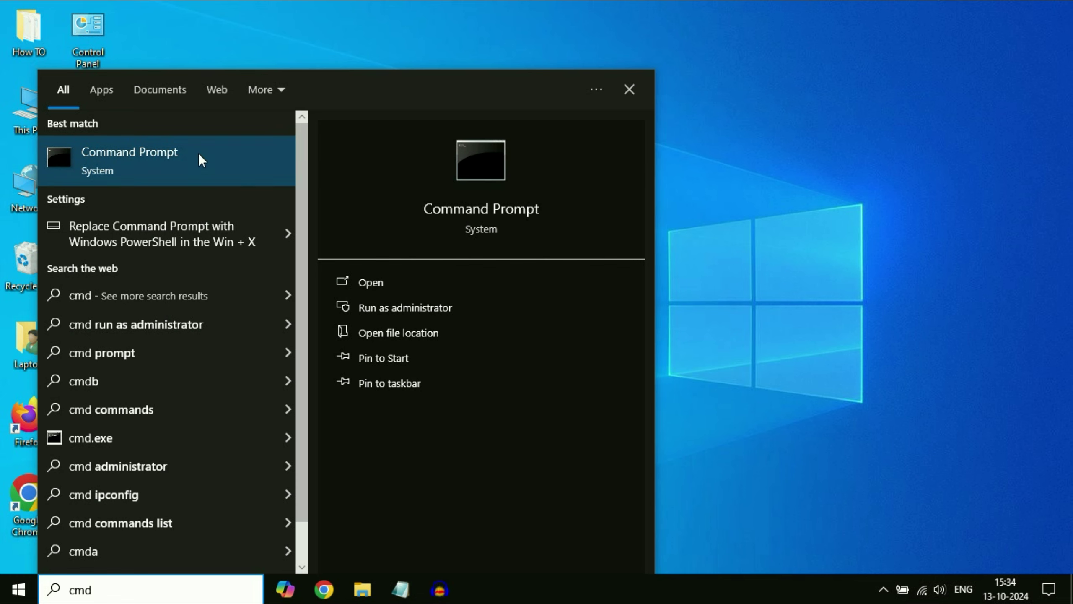
right_click(197, 152)
click(309, 169)
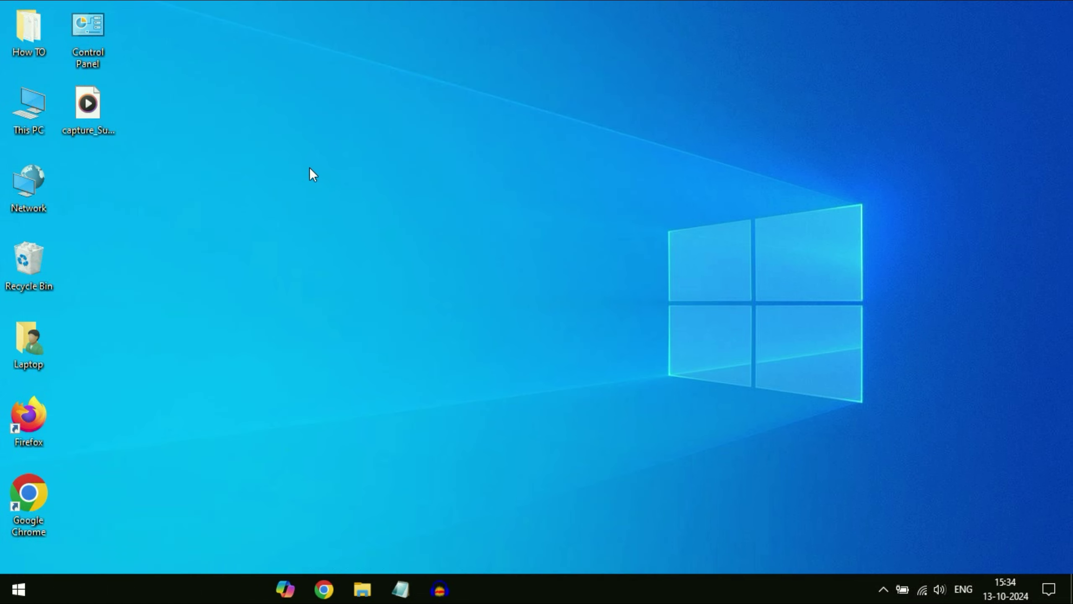
drag(380, 136, 495, 121)
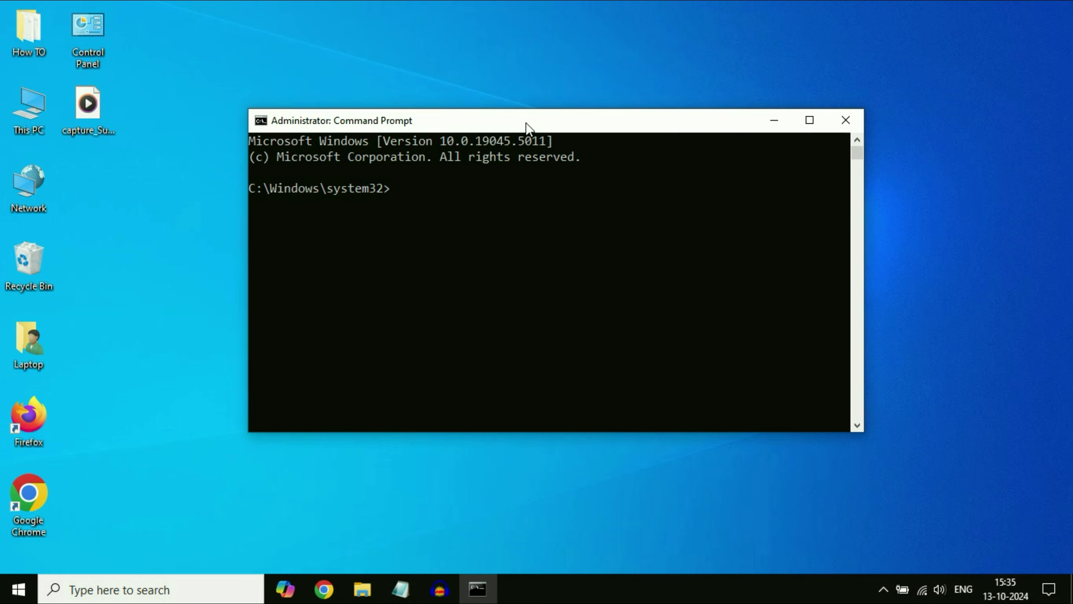
text(chkdk)
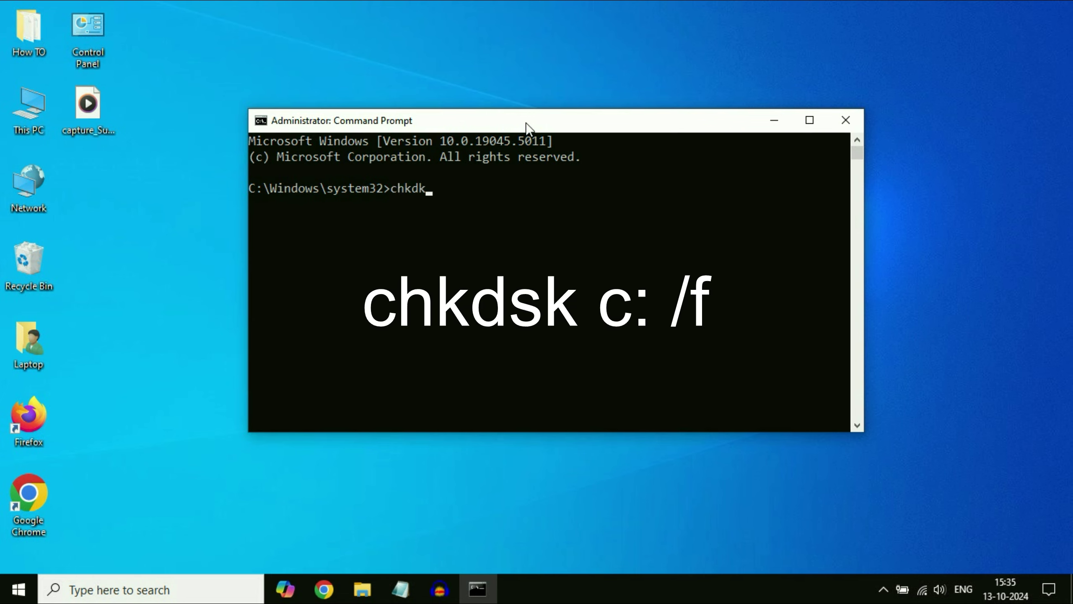
key(BackSpace)
text(sk )
text(c: )
text(/f)
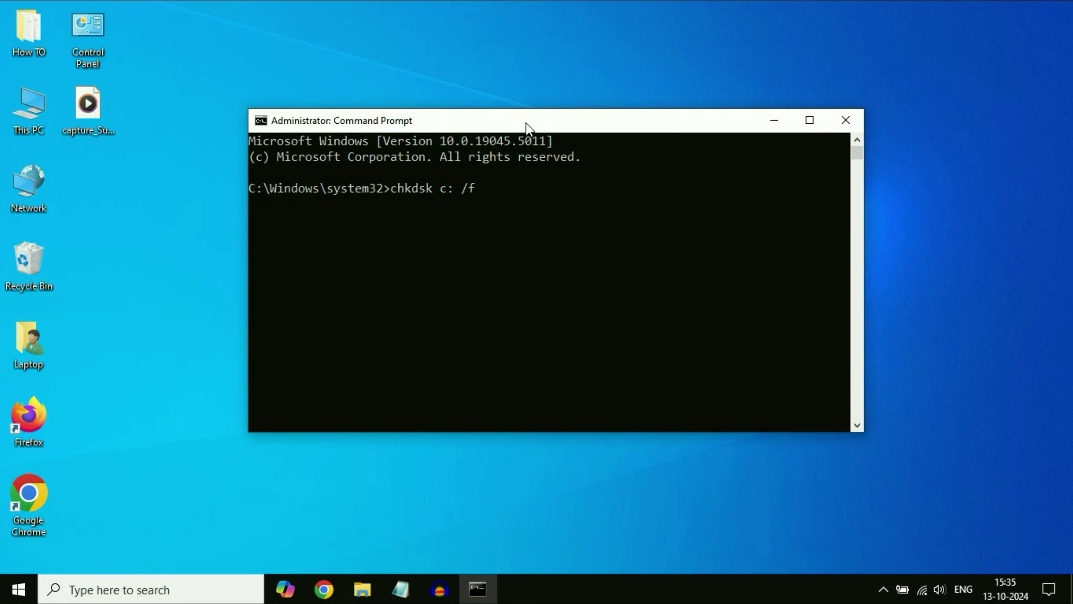
Step: Run chkdsk c: /f, answer y to schedule the check at restart, then close the console
key(Return)
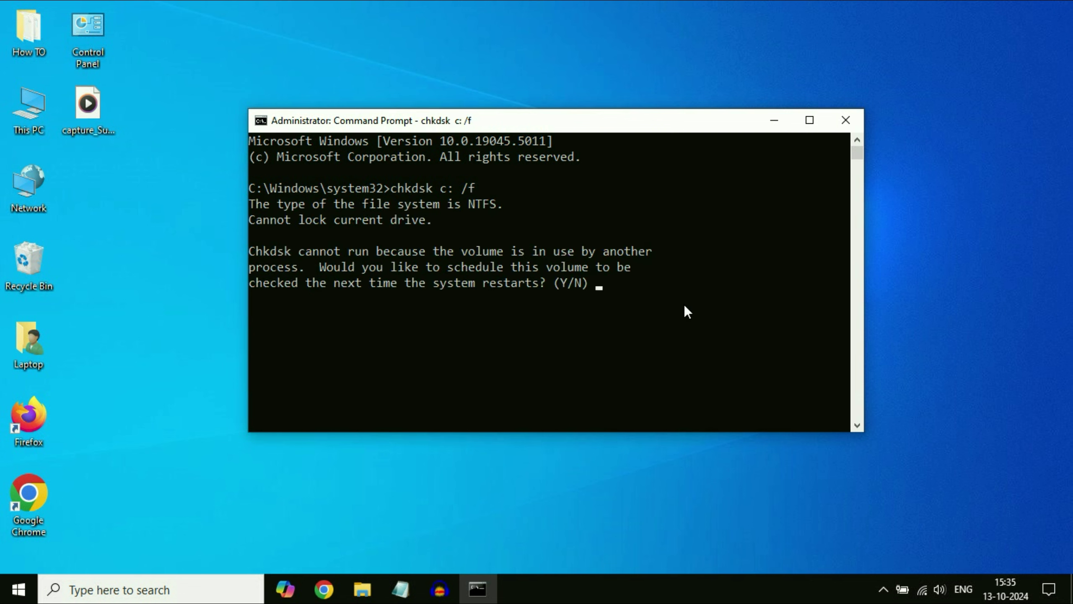
text(y)
key(Return)
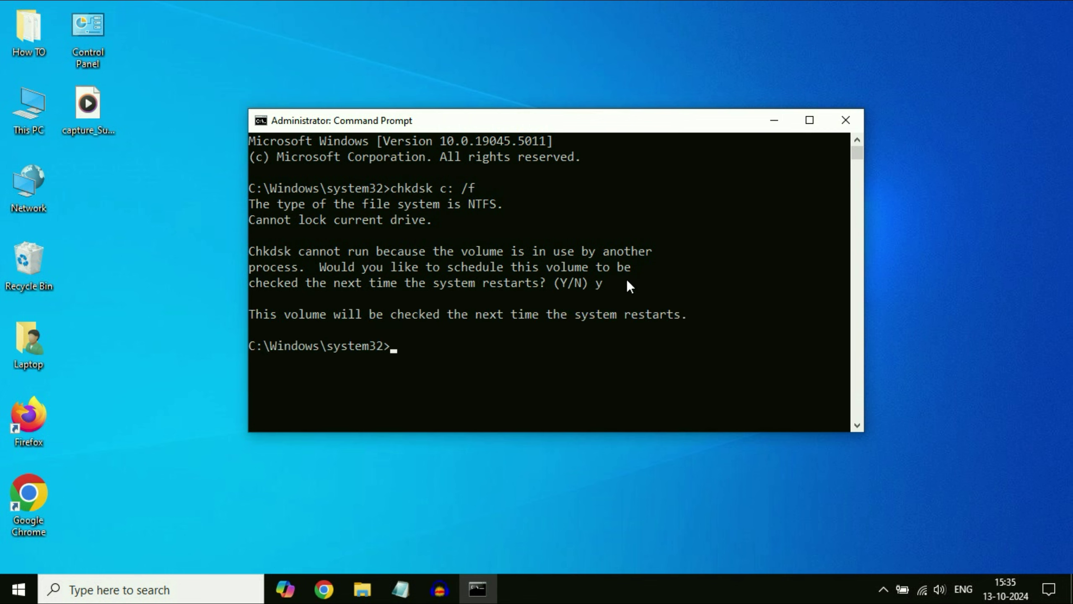
drag(576, 314, 679, 305)
drag(328, 314, 671, 315)
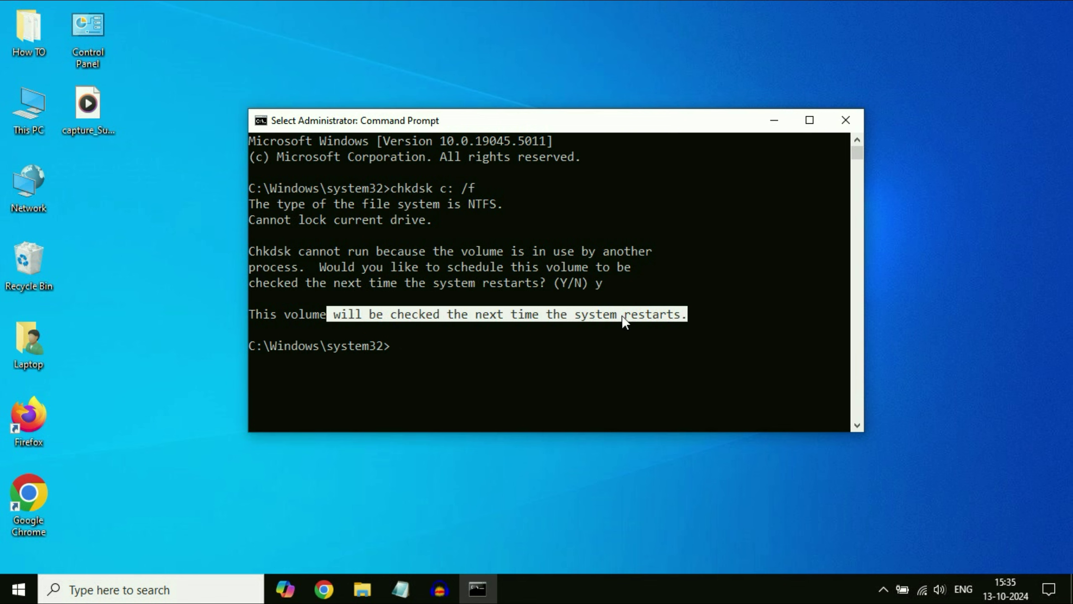
click(846, 121)
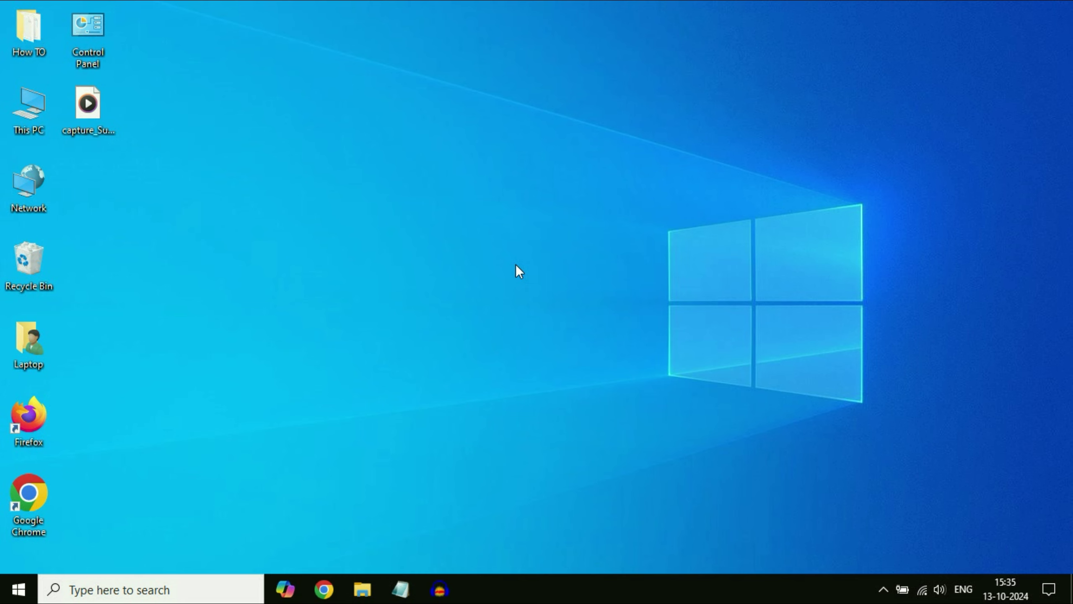
Step: Start a fresh administrator Command Prompt and centre it on screen
click(151, 589)
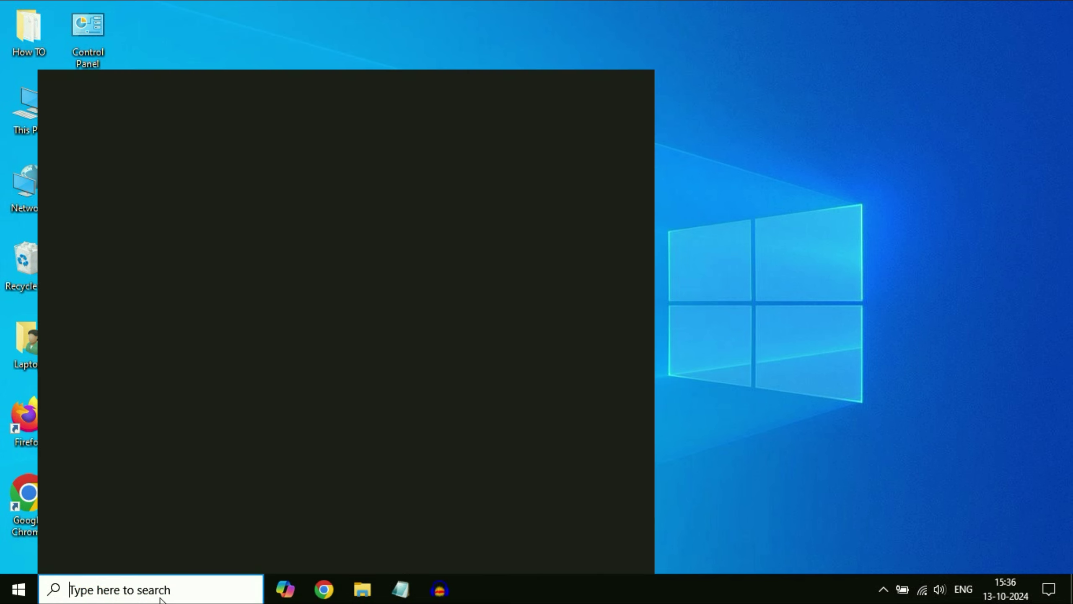
text(cmd)
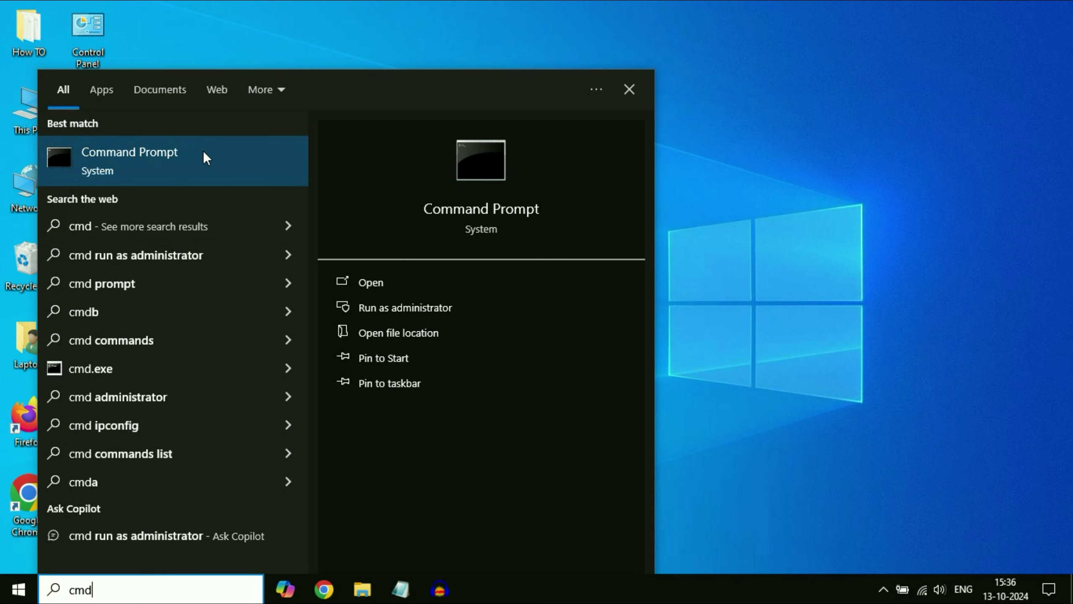
right_click(203, 152)
click(268, 167)
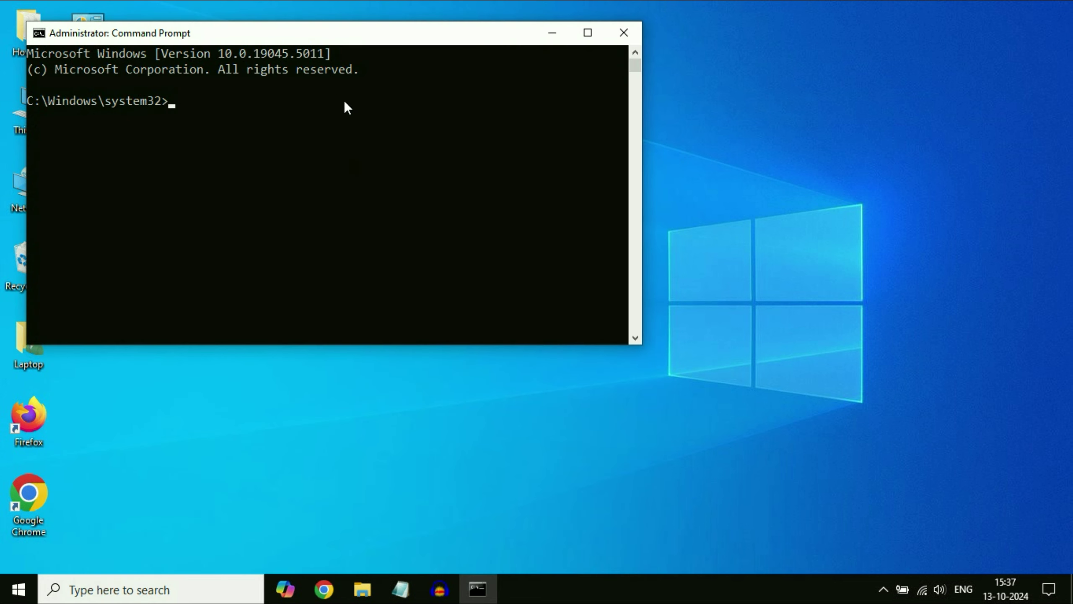
drag(333, 37, 579, 85)
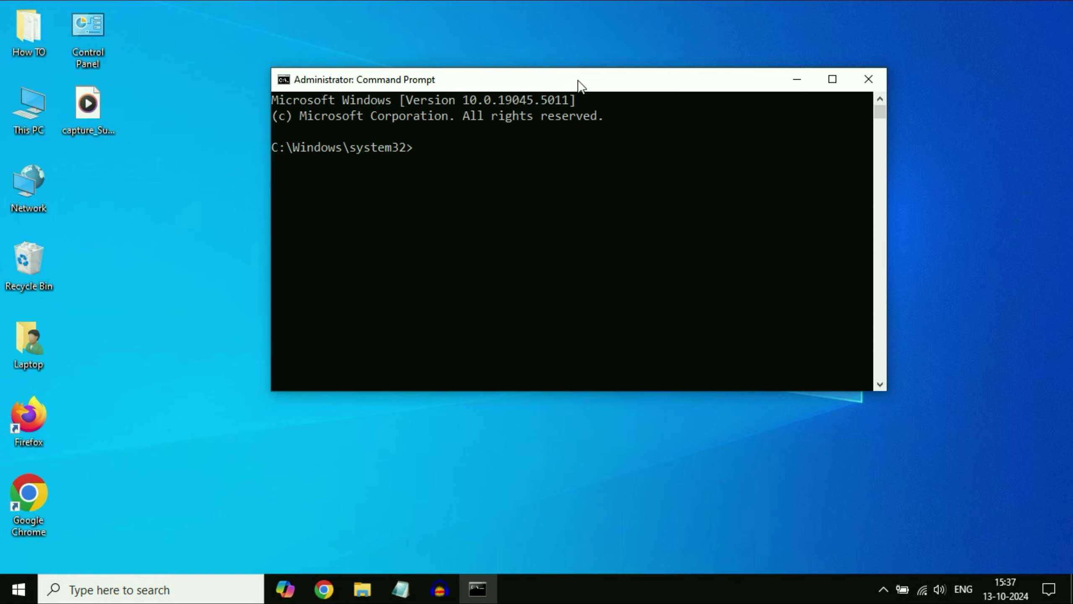
text(sfc)
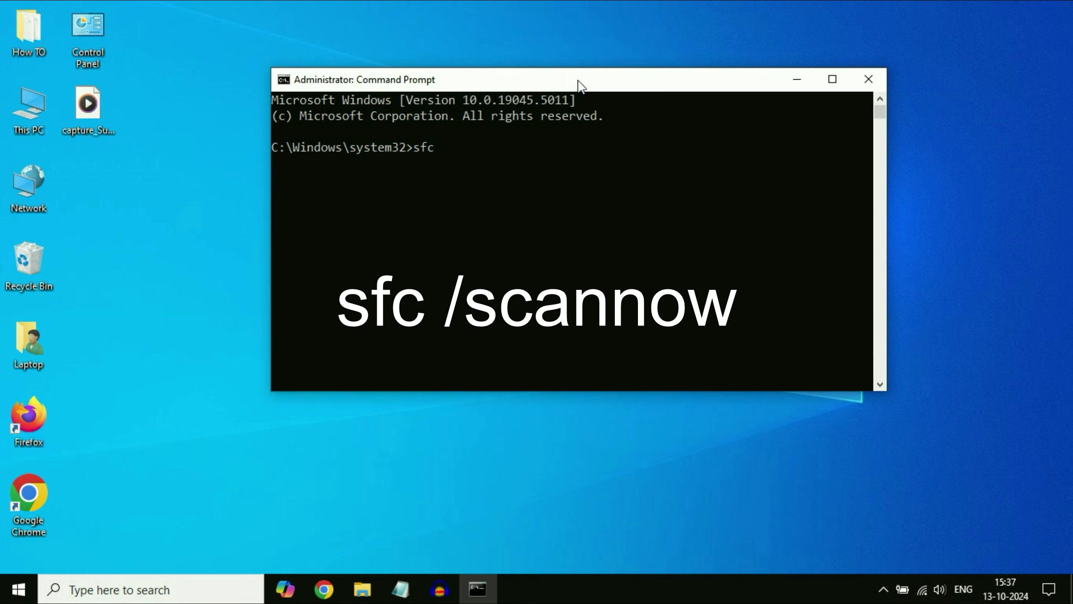
text( /sa)
Step: Run sfc /scannow, which finds no integrity violations
key(BackSpace)
text(cann)
text(ow)
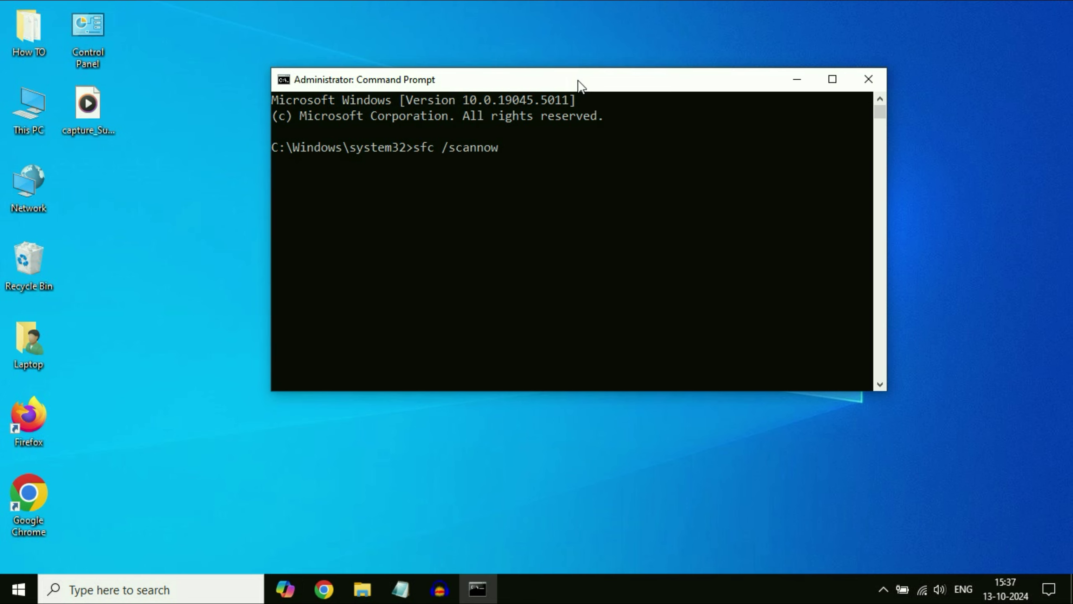
key(Return)
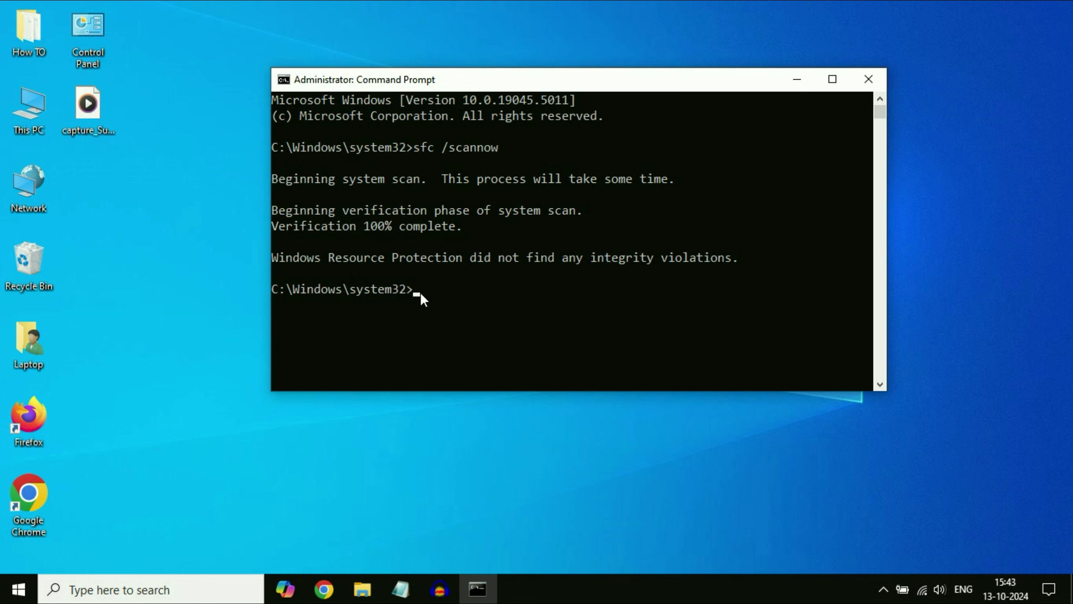
text(DISM /Online /Cleanup-Image /RestoreHealth)
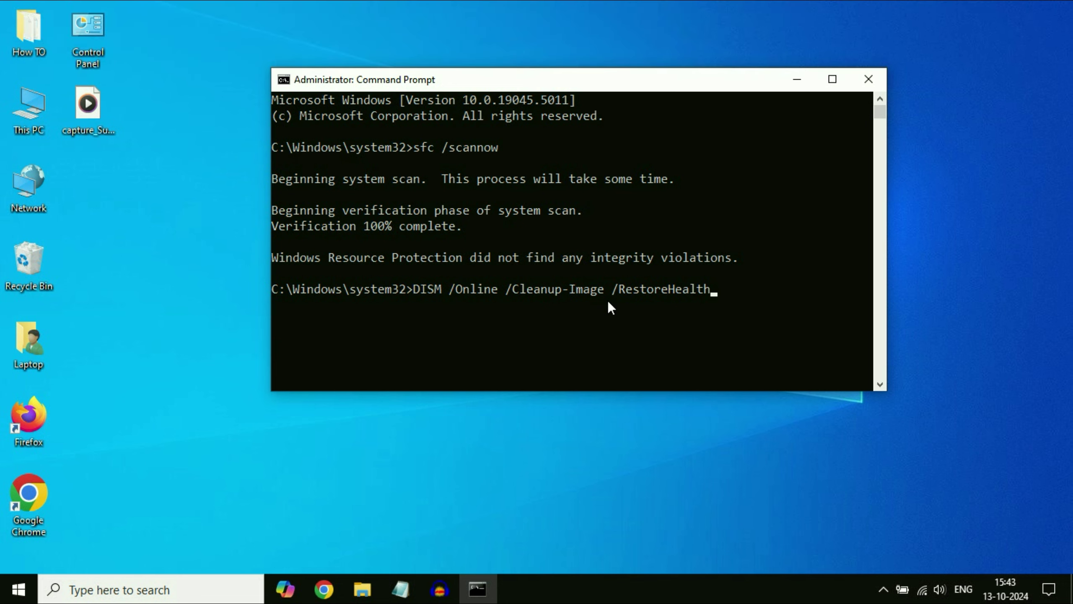
Step: Run DISM /Online /Cleanup-Image /RestoreHealth to repair the system image
key(Return)
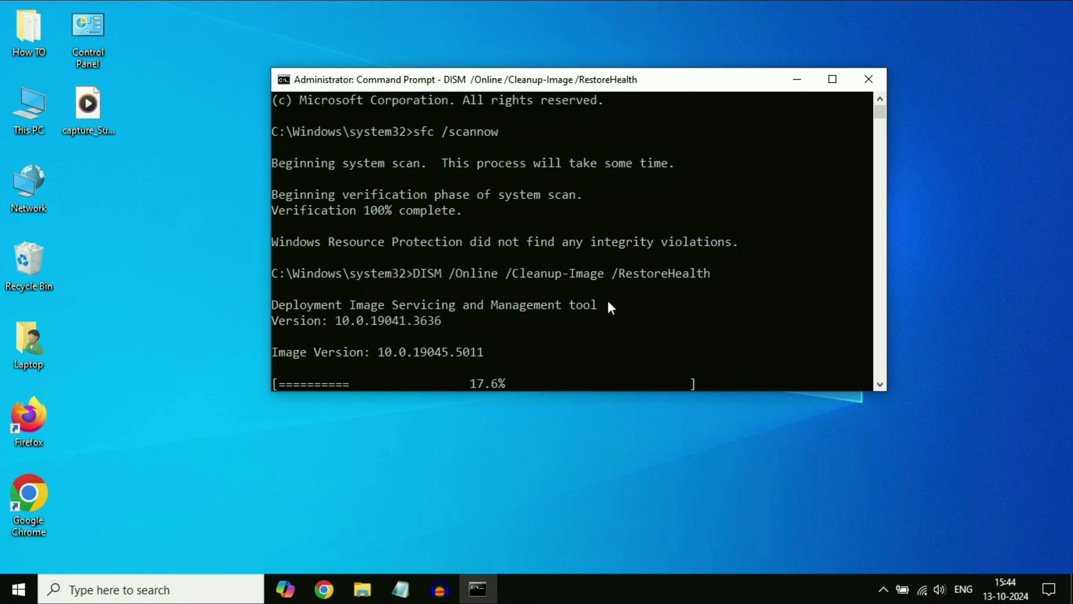